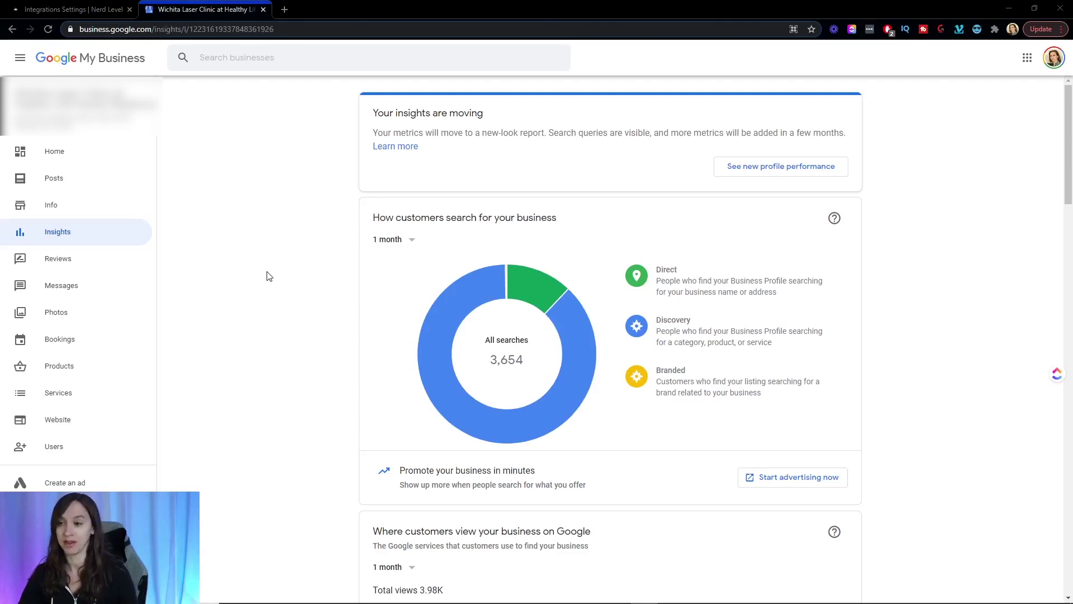
Scroll the Insights page to the Customer actions chart showing 59 calls this month
scroll(271, 277, "down", 5)
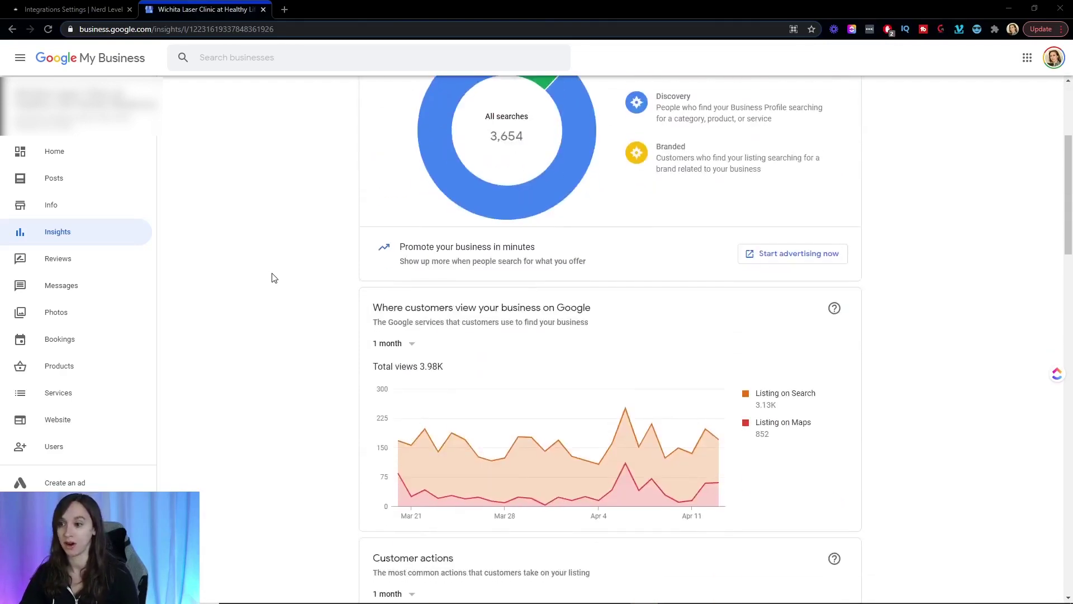
scroll(274, 278, "down", 3)
scroll(279, 281, "down", 1)
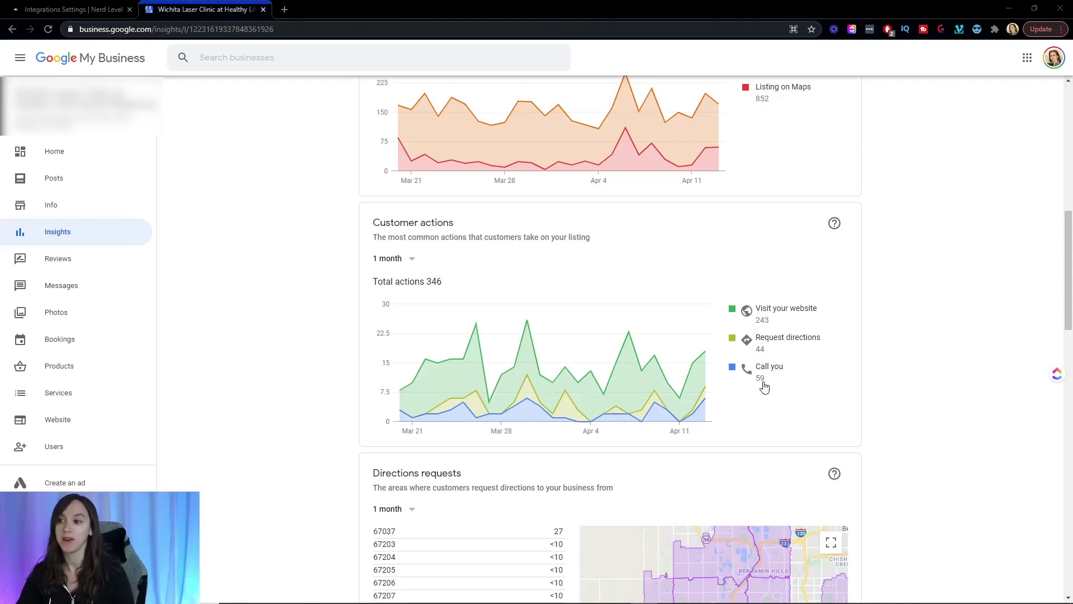
mouse_move(656, 422)
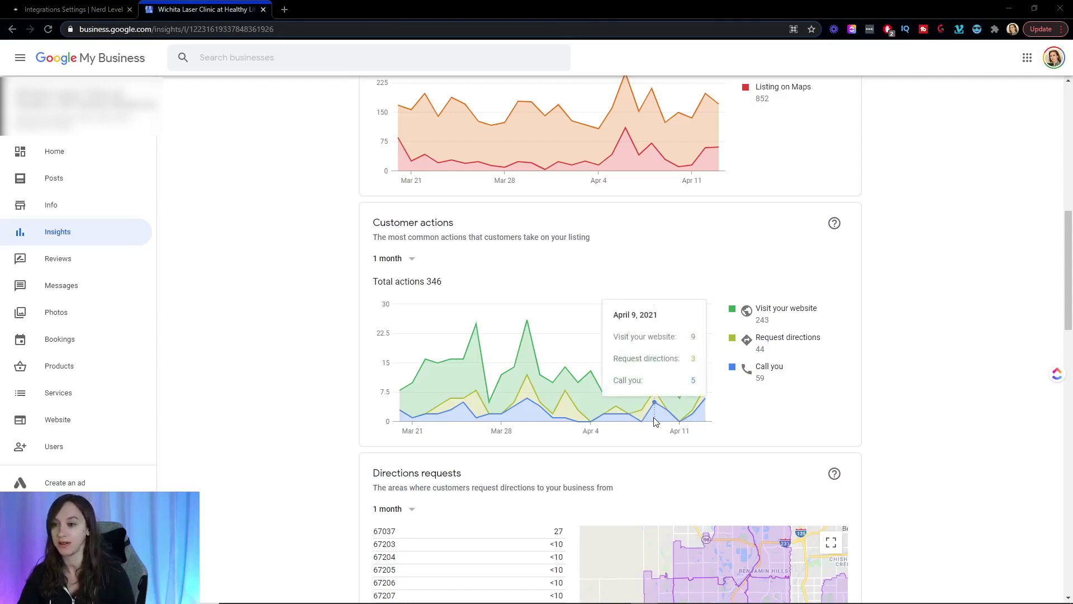
left_click(113, 7)
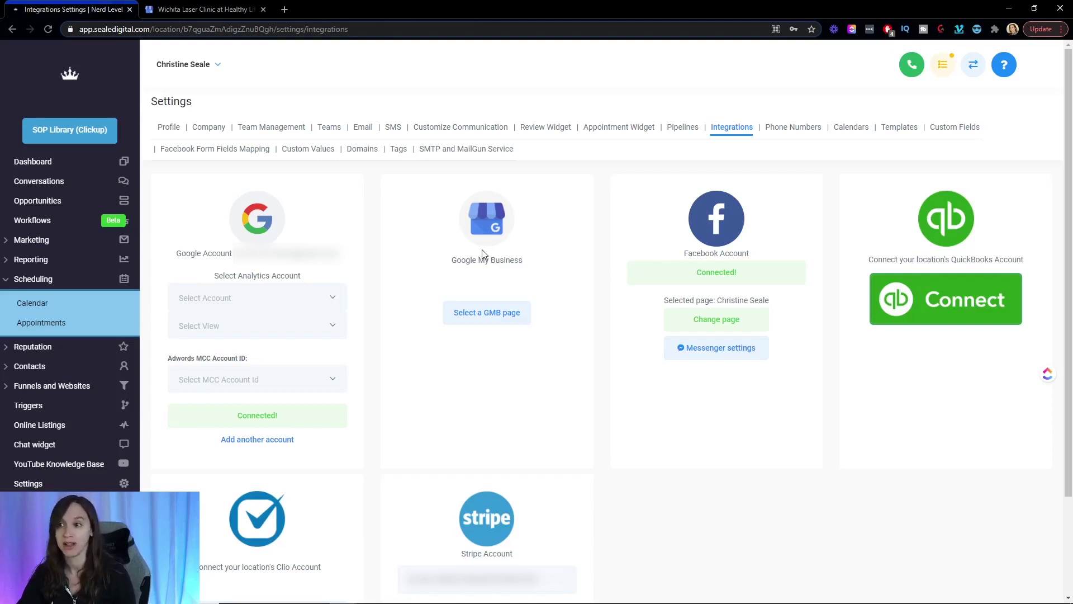
Choose 'Select a GMB page' in Nerd Level's Integrations settings to pick a business
left_click(463, 318)
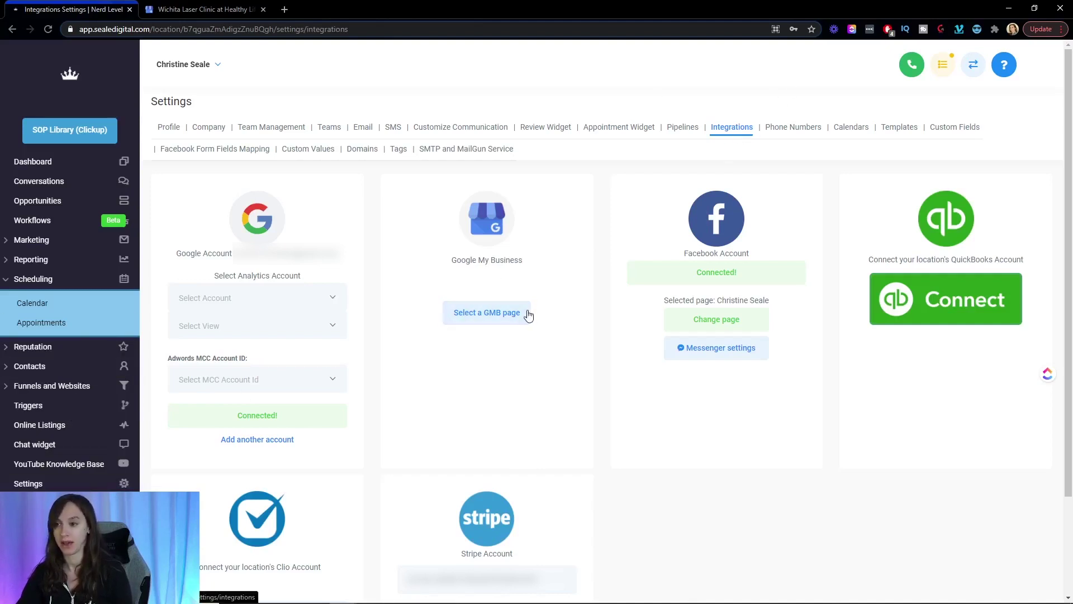
left_click(492, 314)
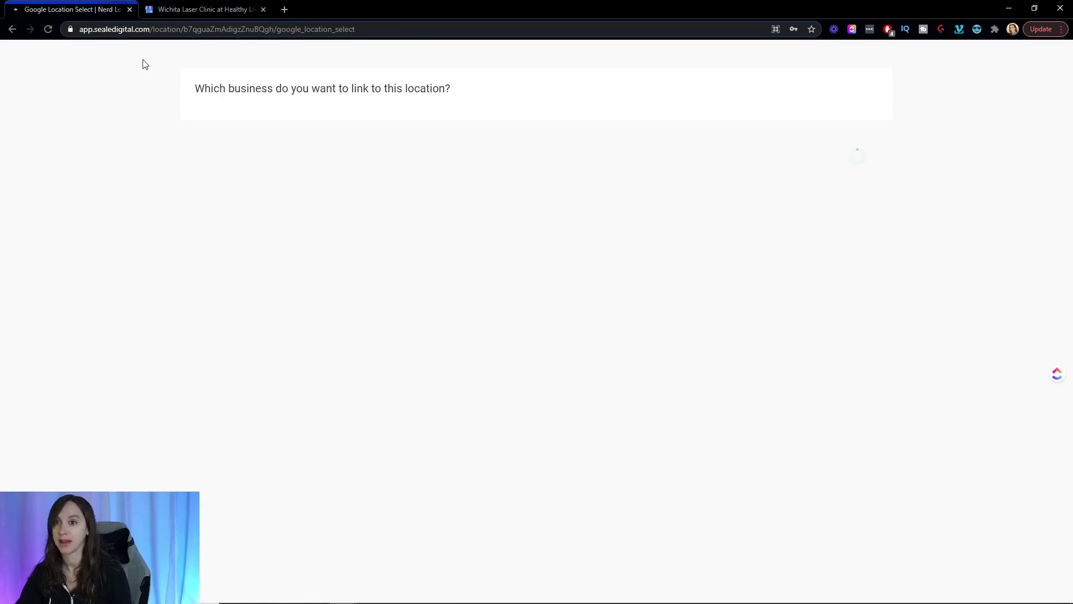
Select the business page, keep 'Enable GMB call tracking' checked, and connect it
left_click(343, 131)
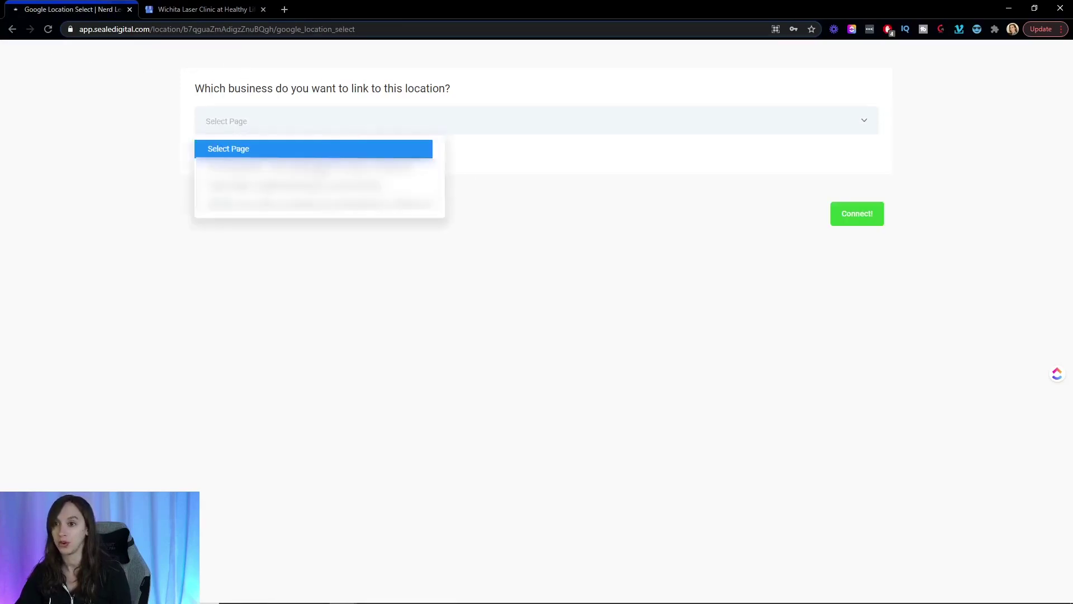
left_click(305, 187)
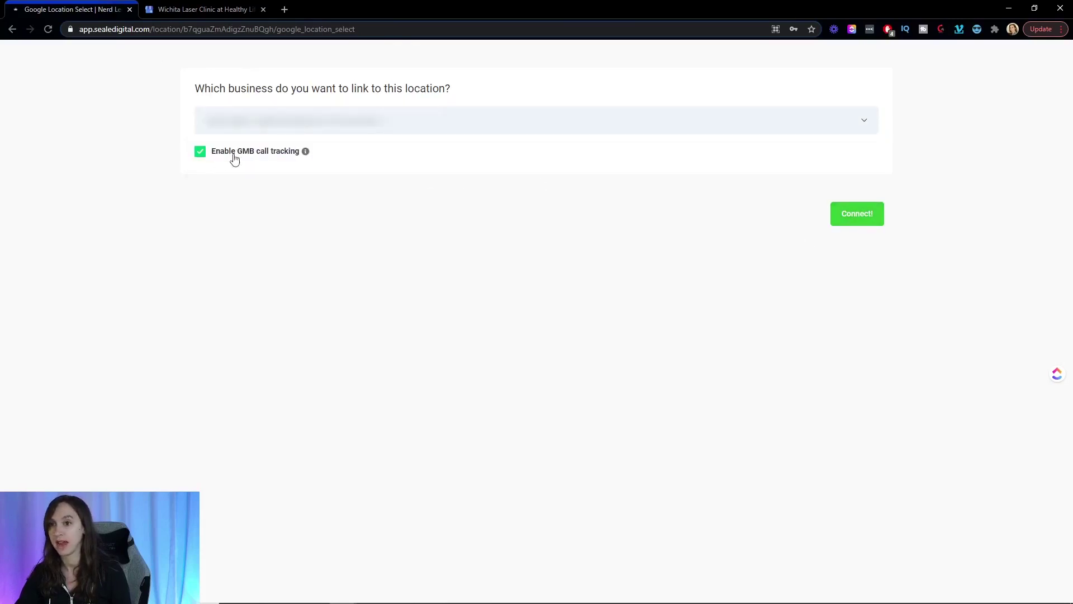
mouse_move(306, 154)
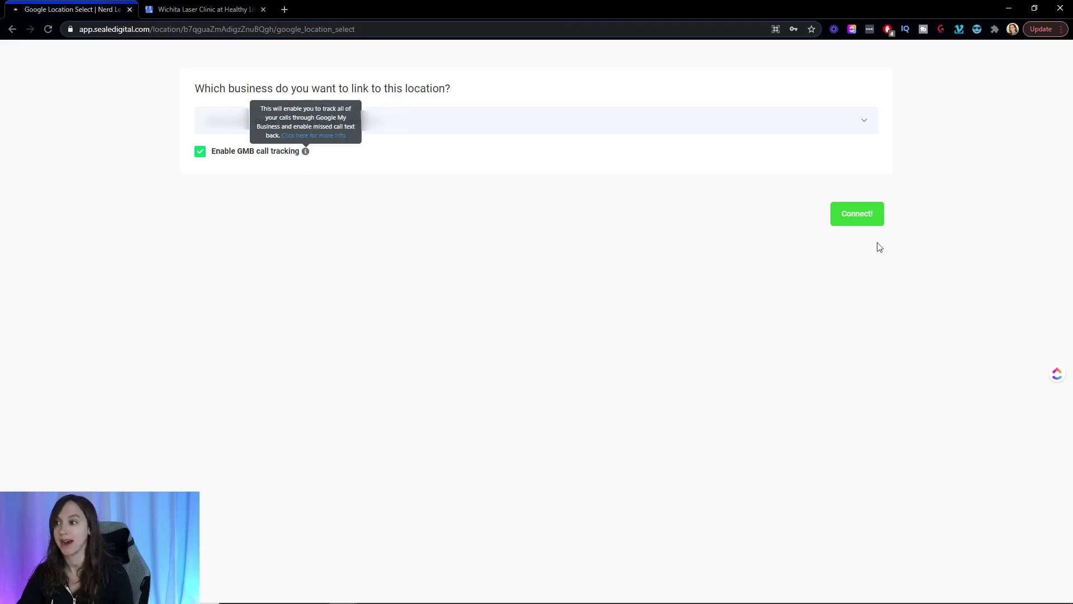
left_click(861, 224)
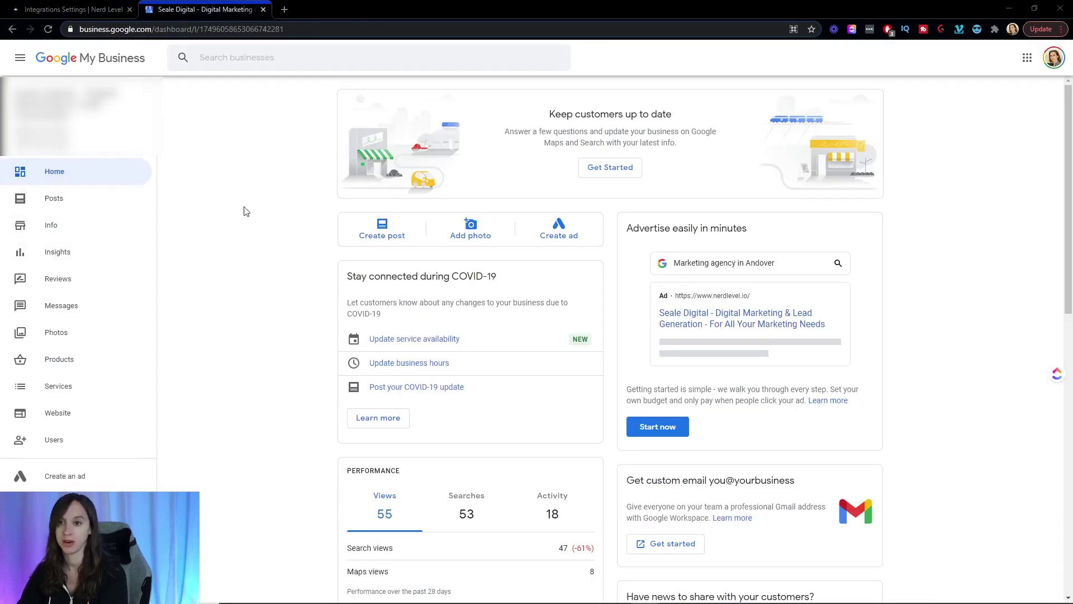
Copy the account's listed phone number from Nerd Level's Phone Numbers settings
left_click(70, 5)
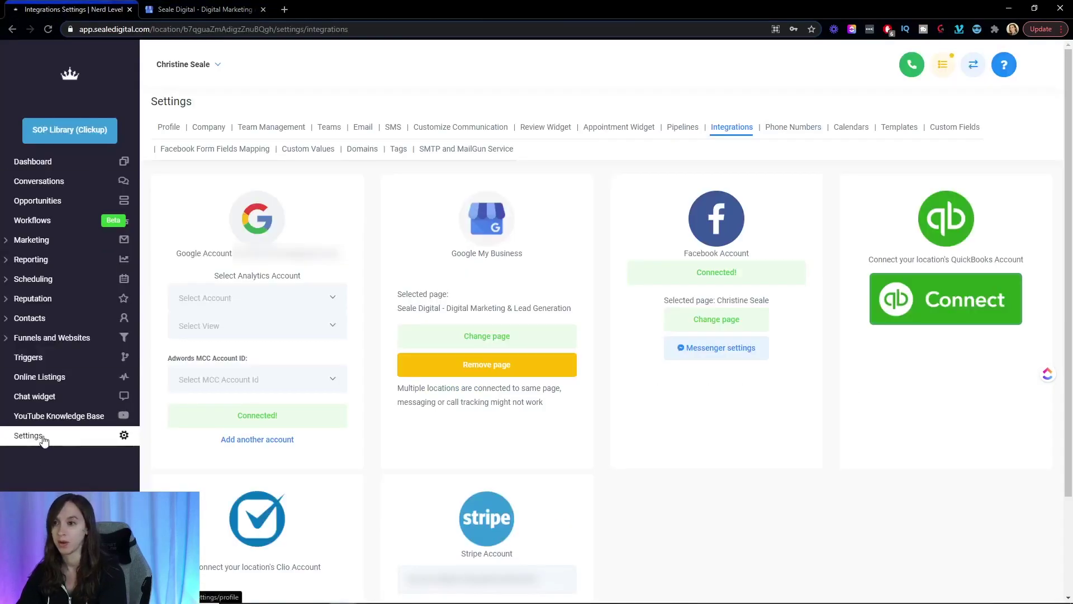
left_click(784, 131)
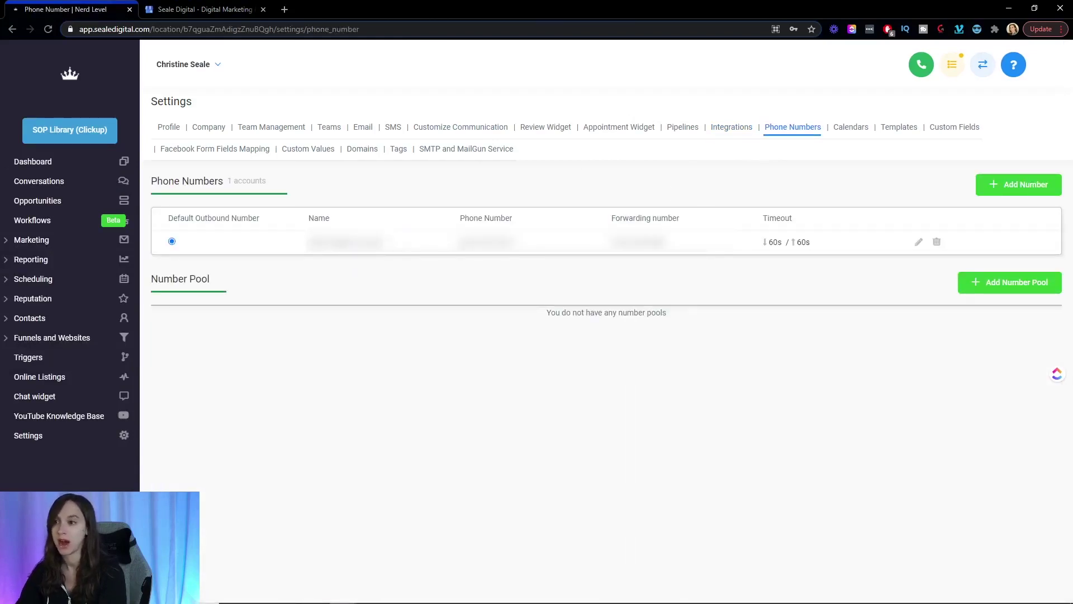
left_click_drag(459, 242, 569, 249)
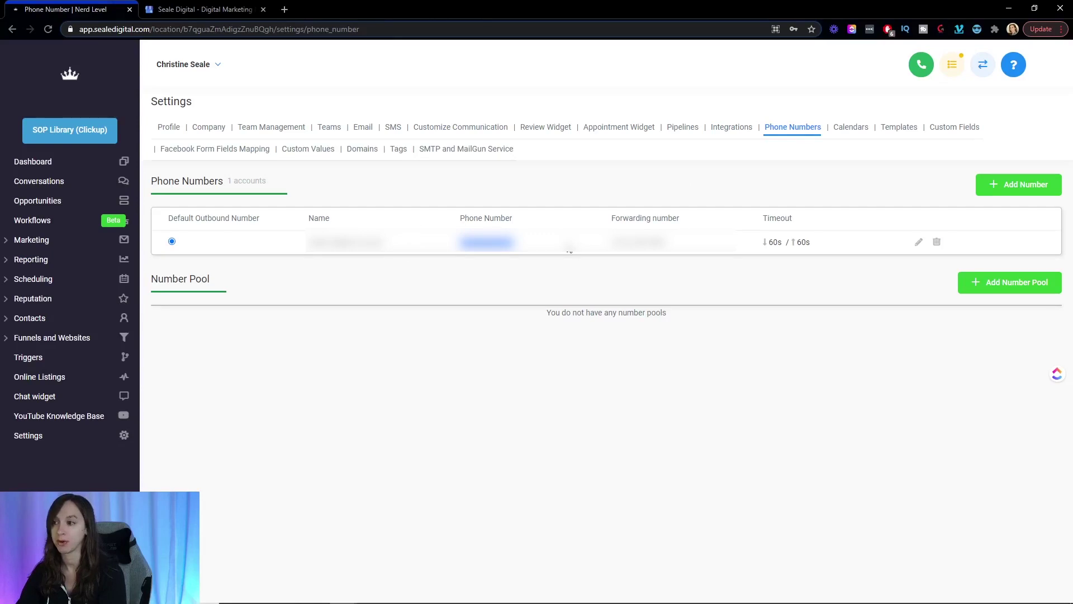
right_click(481, 241)
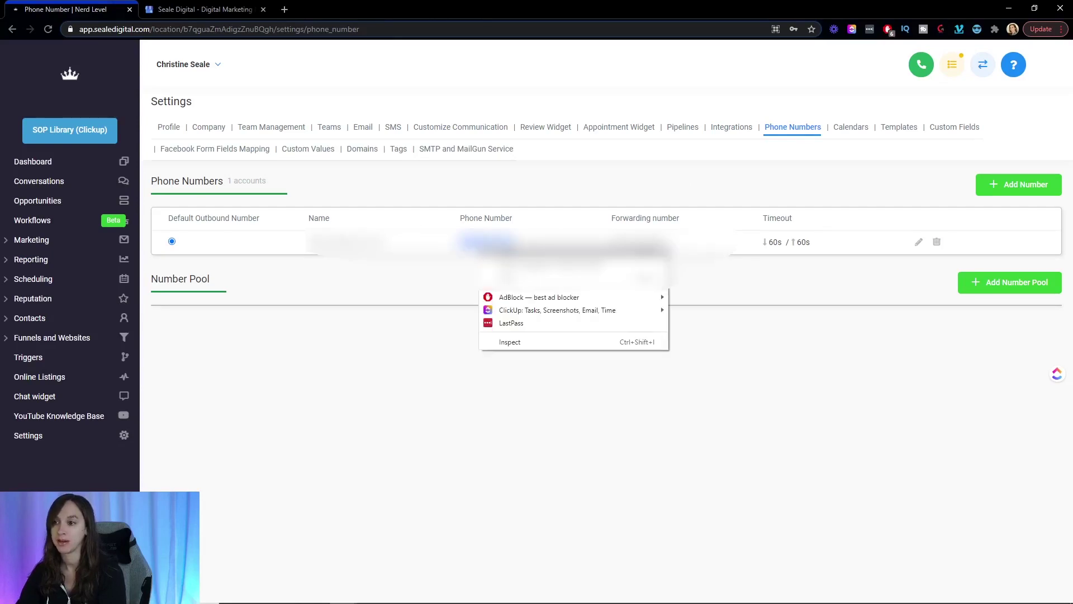
left_click(495, 252)
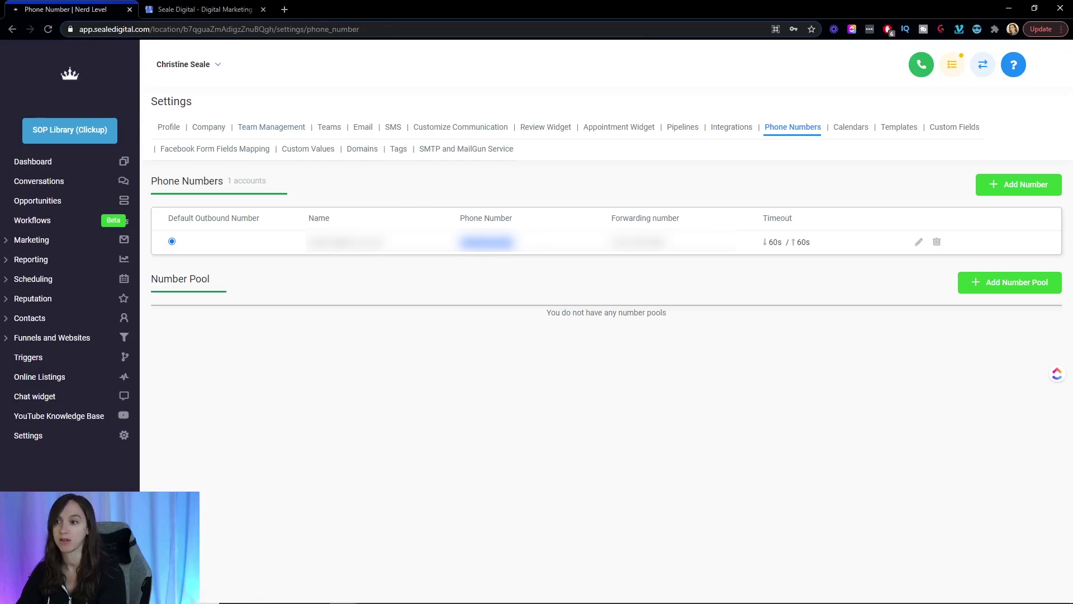
left_click(205, 9)
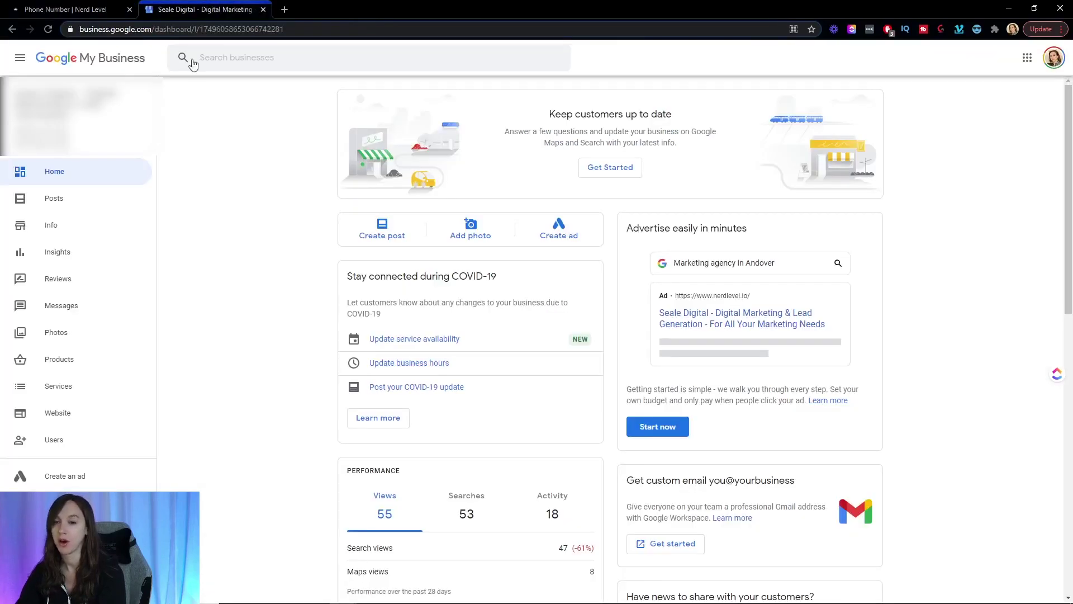
Inspect the business phone number in Google My Business Info and cancel without saving
left_click(73, 226)
scroll(516, 422, "down", 2)
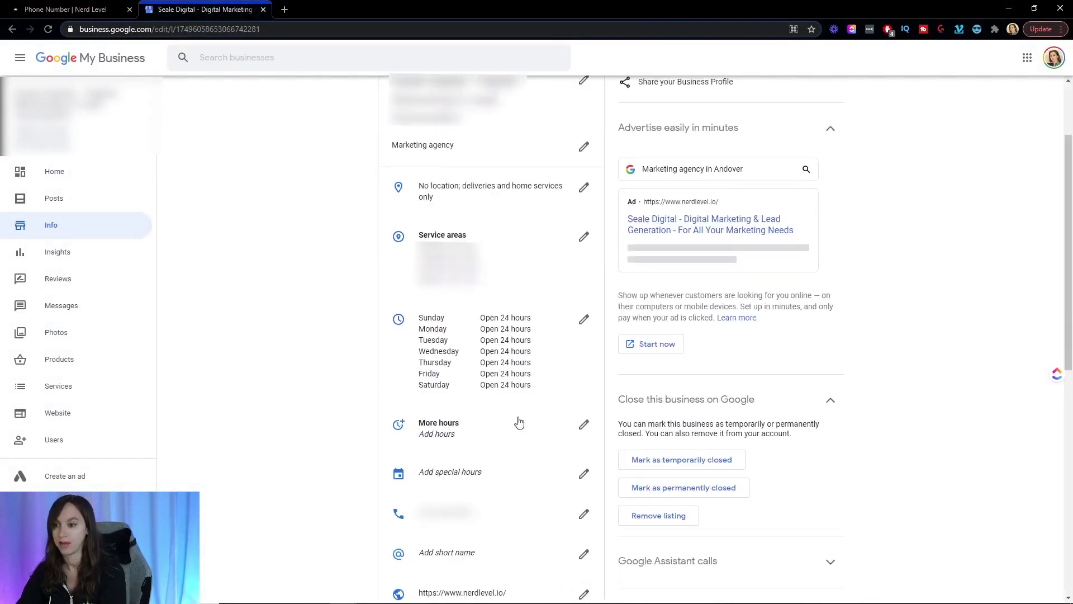
left_click(581, 517)
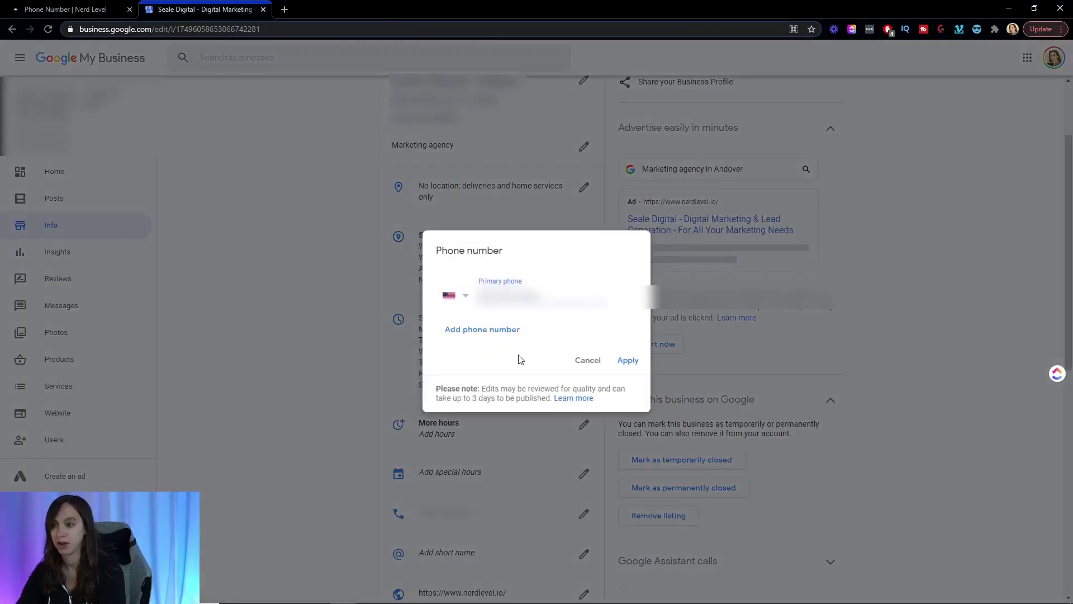
key("ctrl+a")
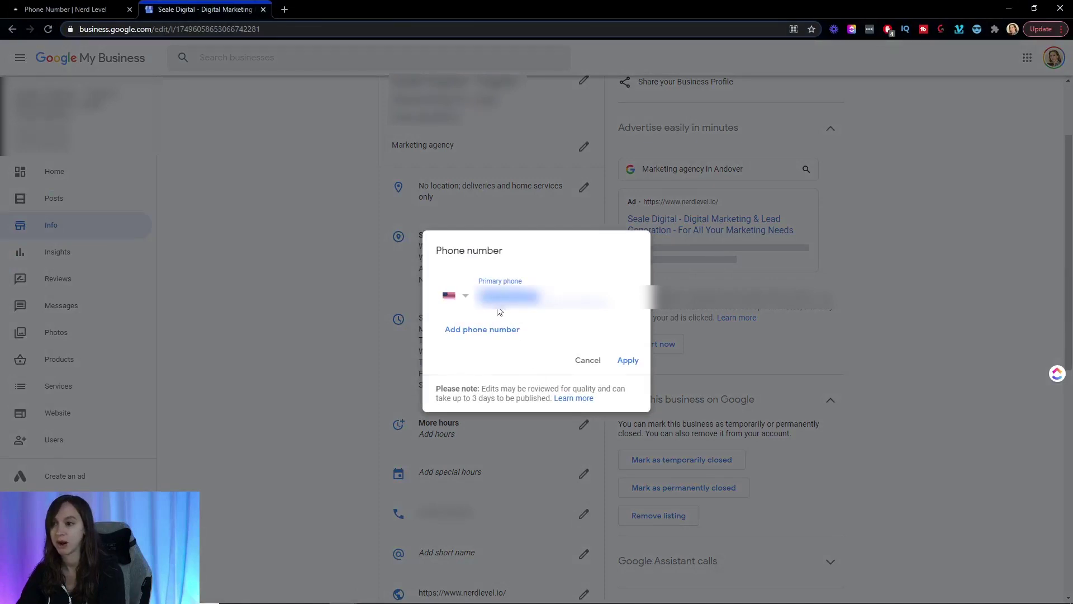
left_click_drag(540, 296, 473, 305)
left_click(482, 330)
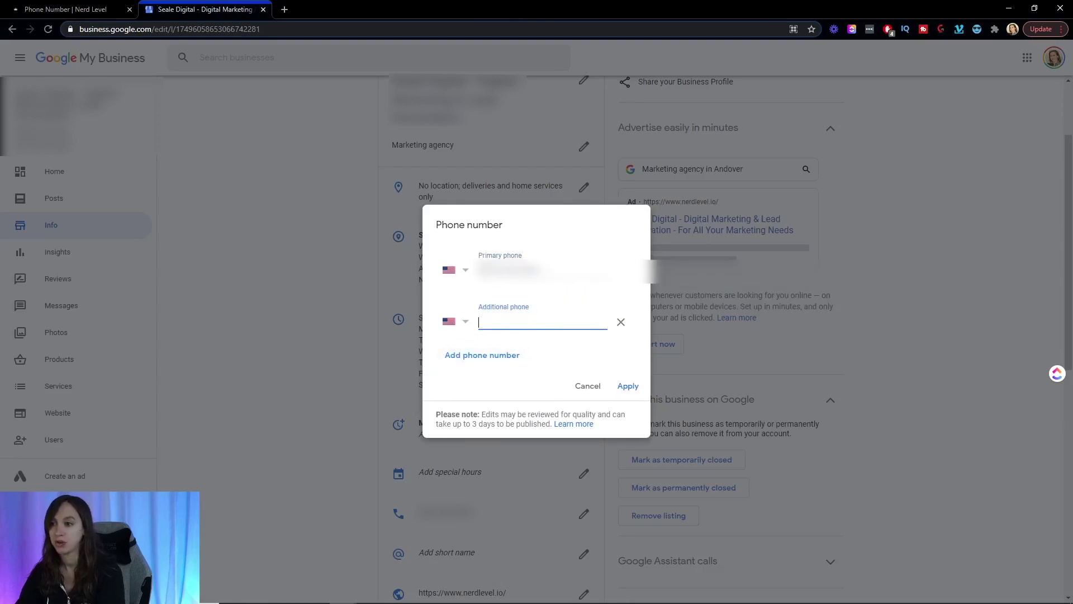
left_click(582, 386)
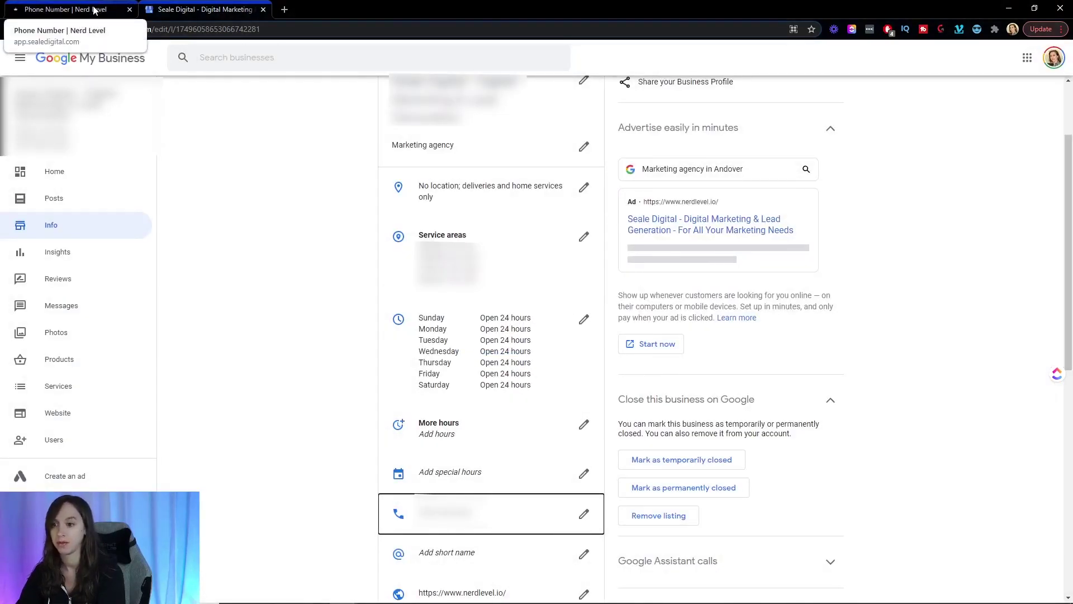
left_click(94, 11)
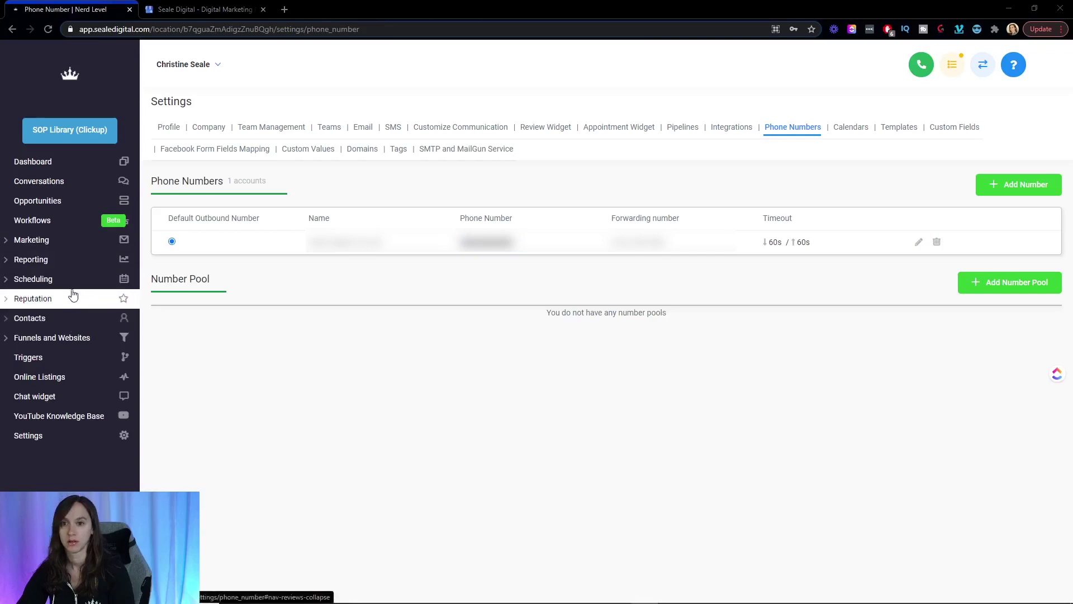
Check Call Reporting stats (2 answered, 0 missed, 09:15 average) and go to Triggers
left_click(61, 271)
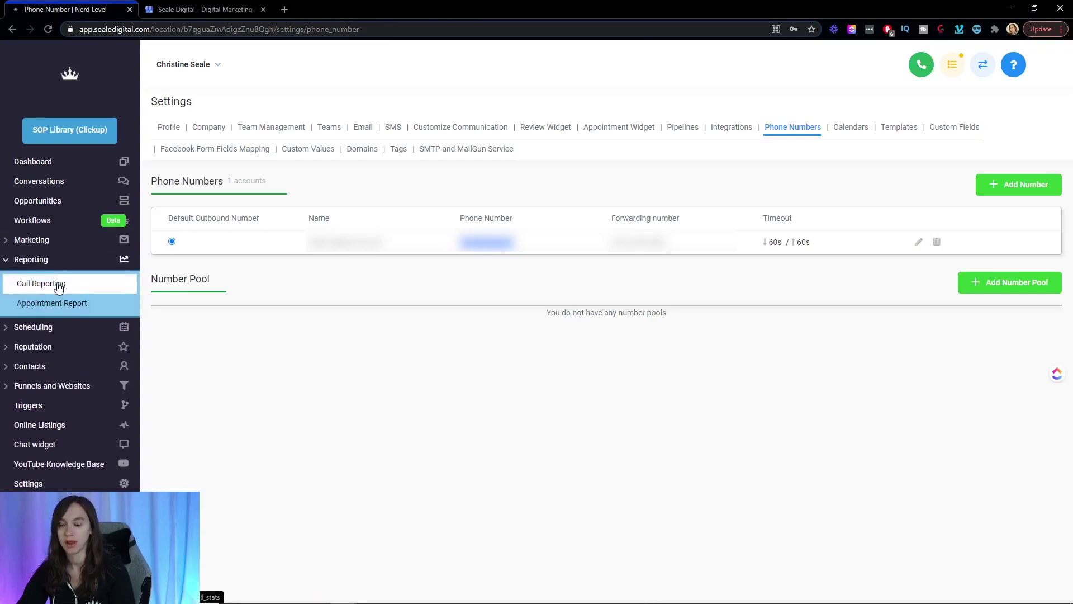
left_click(58, 287)
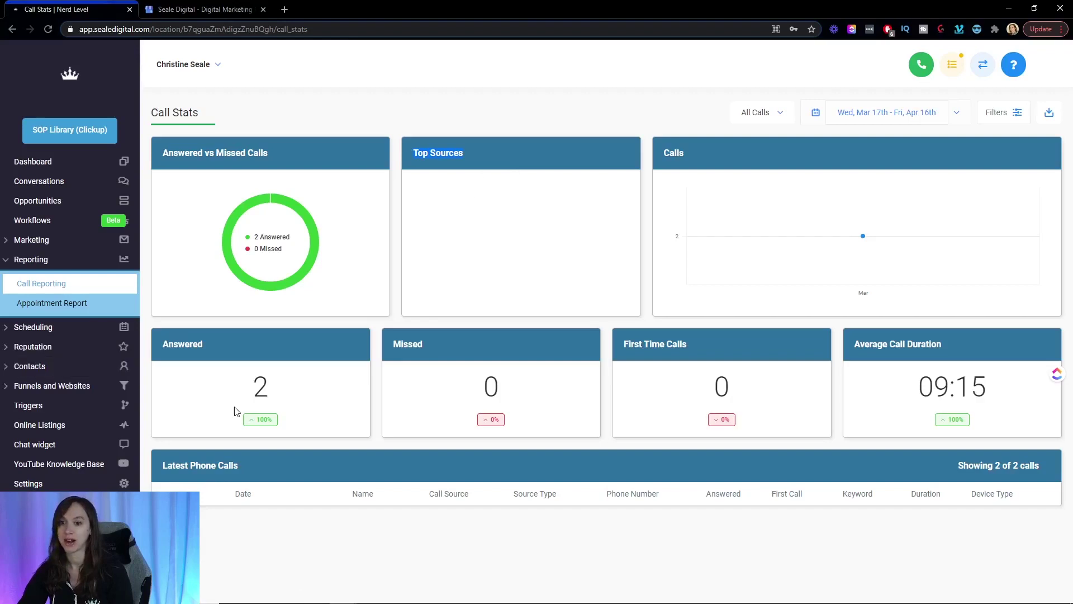
left_click(85, 413)
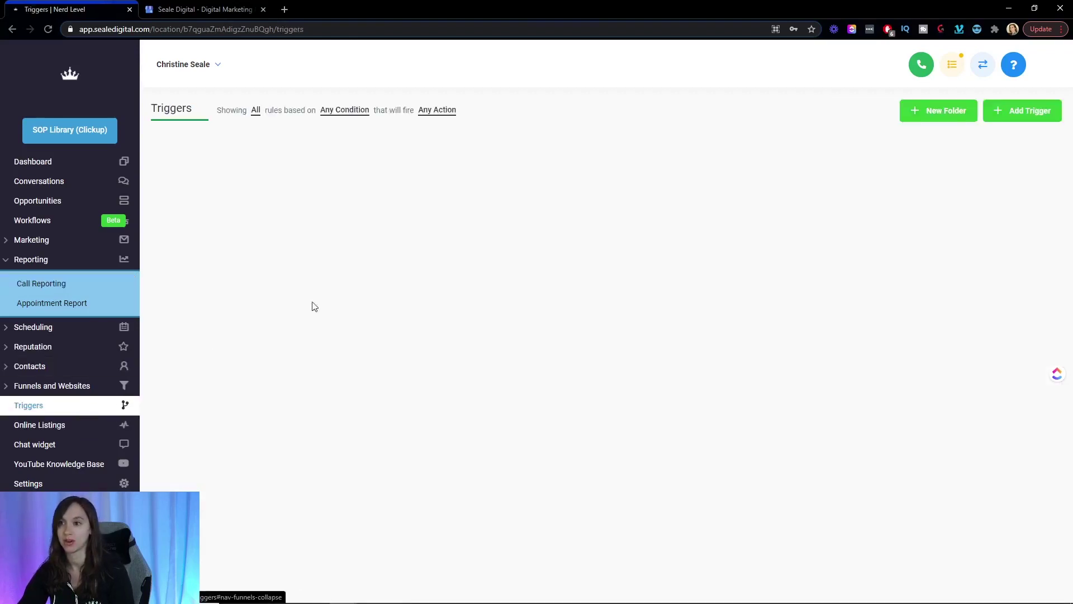
Create a trigger named 'test' fired by the Call Status event
left_click(1023, 115)
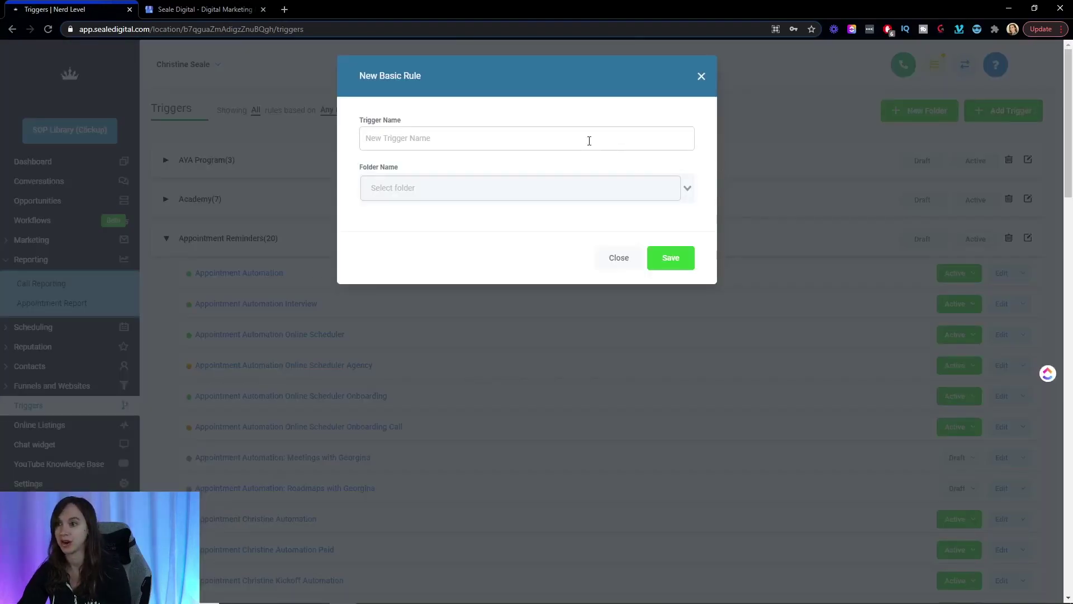
type("test")
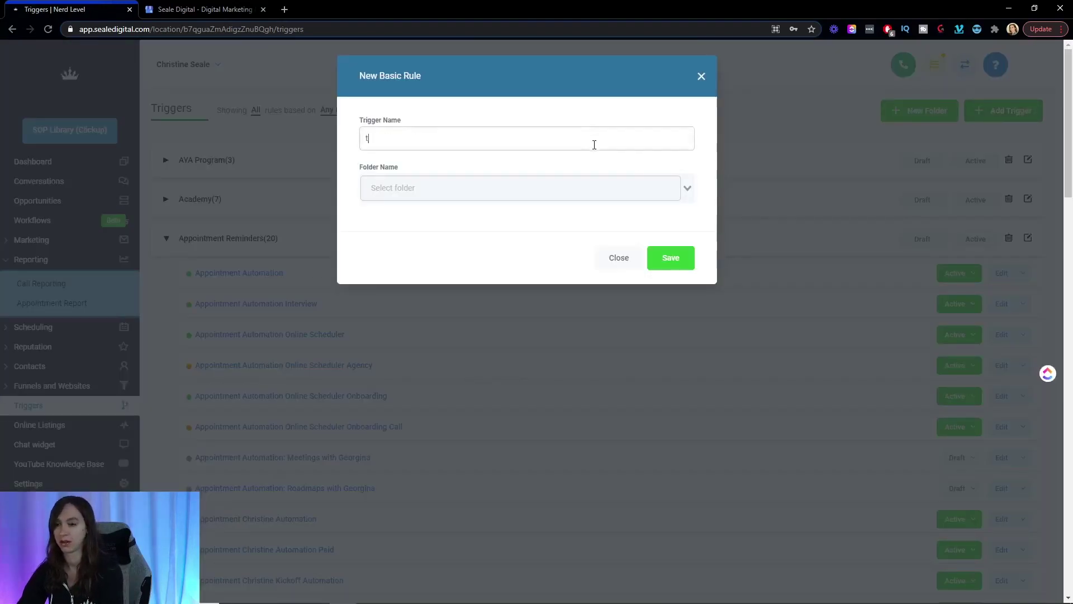
left_click(668, 258)
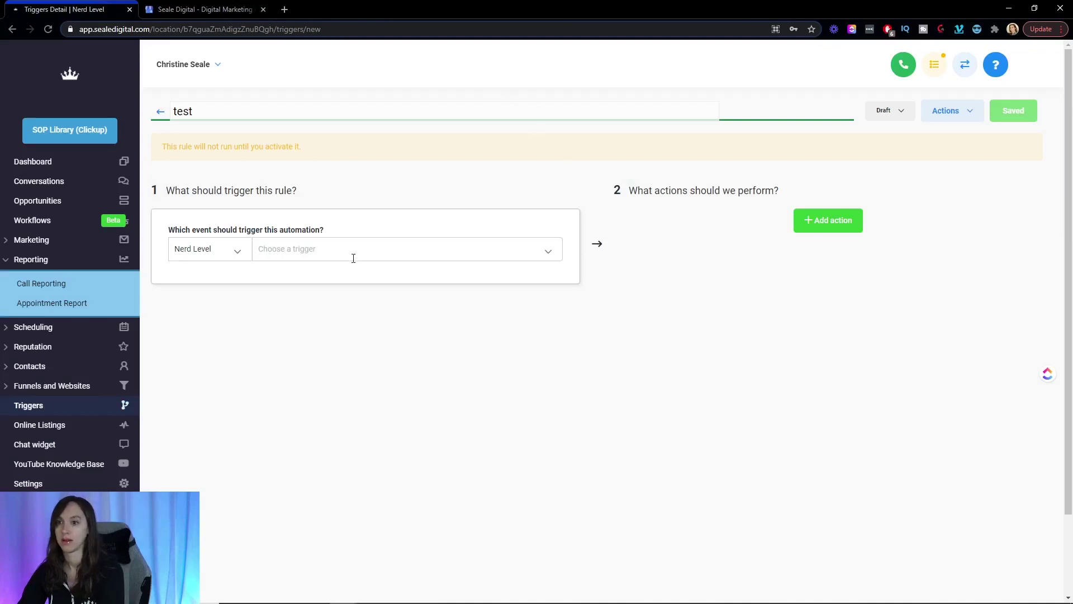
left_click(361, 250)
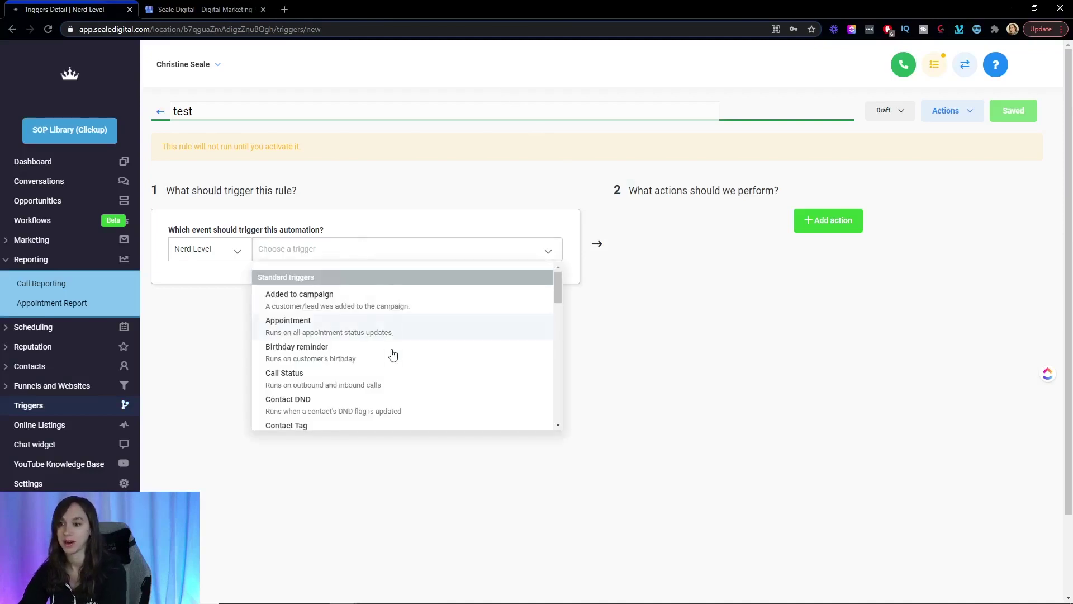
left_click(358, 382)
Add a Call Status filter matching Busy, Voicemail and No-answer
left_click(176, 280)
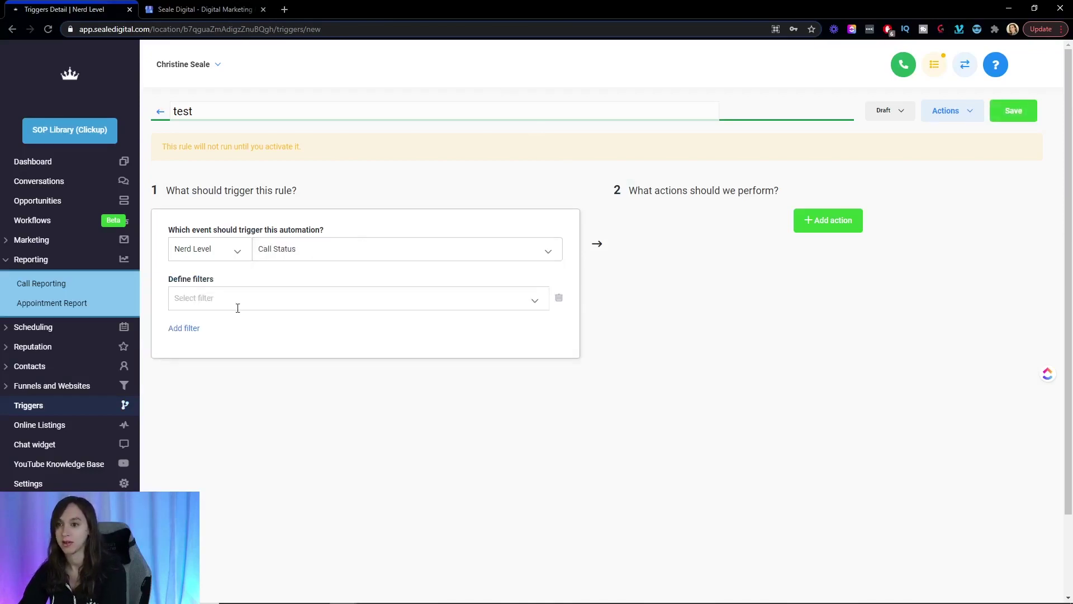
left_click(241, 307)
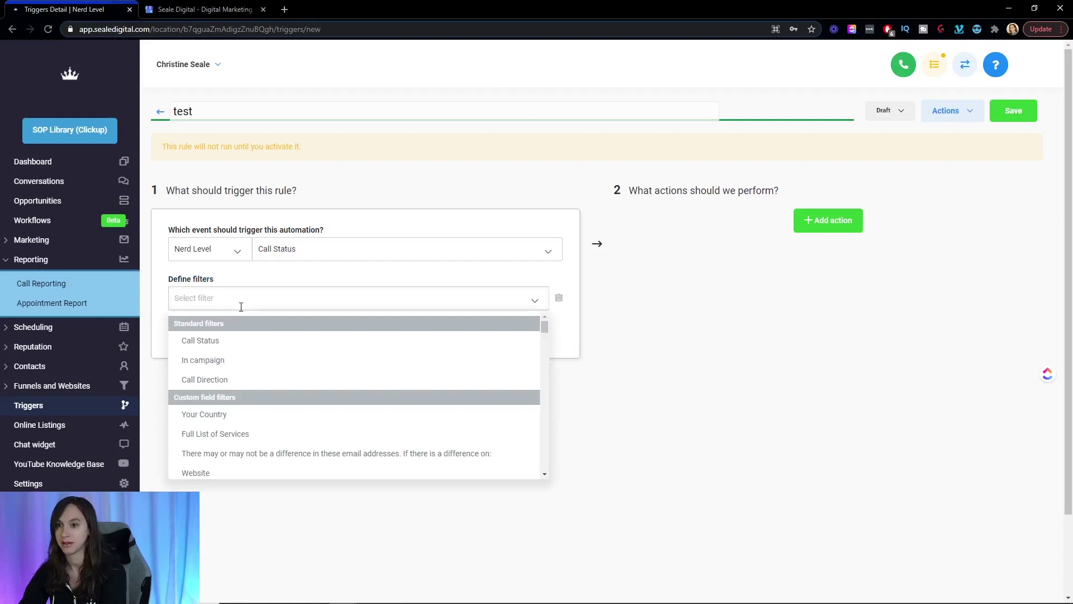
left_click(246, 342)
left_click(431, 301)
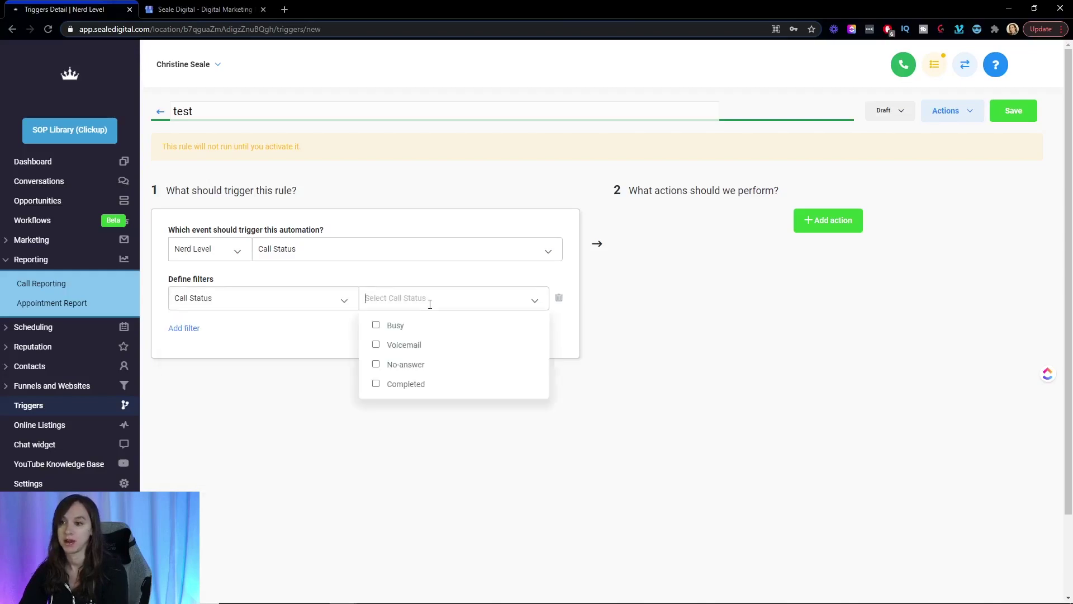
left_click(395, 325)
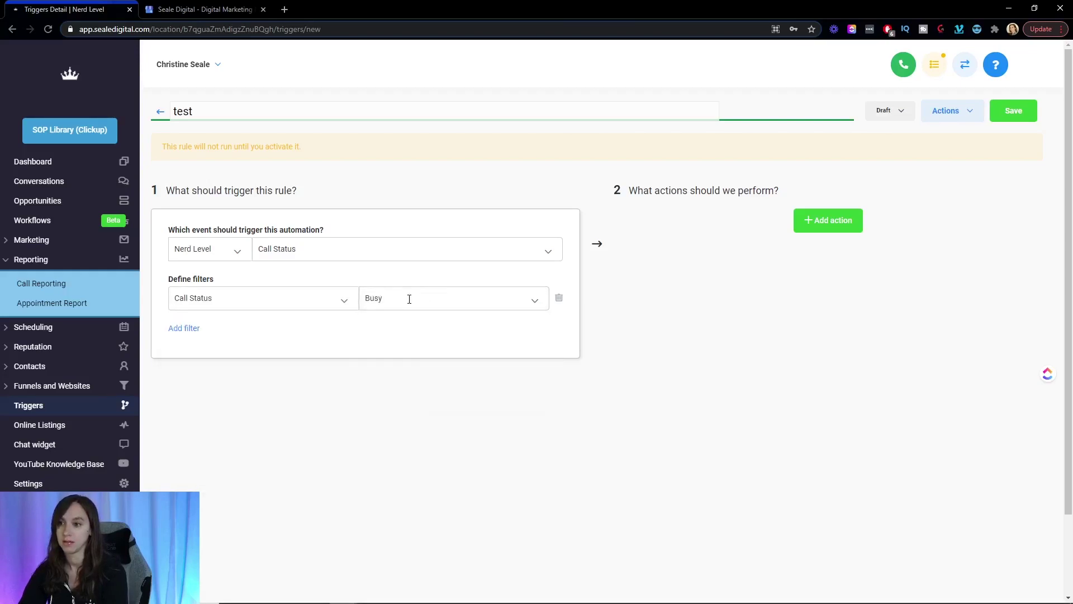
left_click(410, 298)
left_click(412, 346)
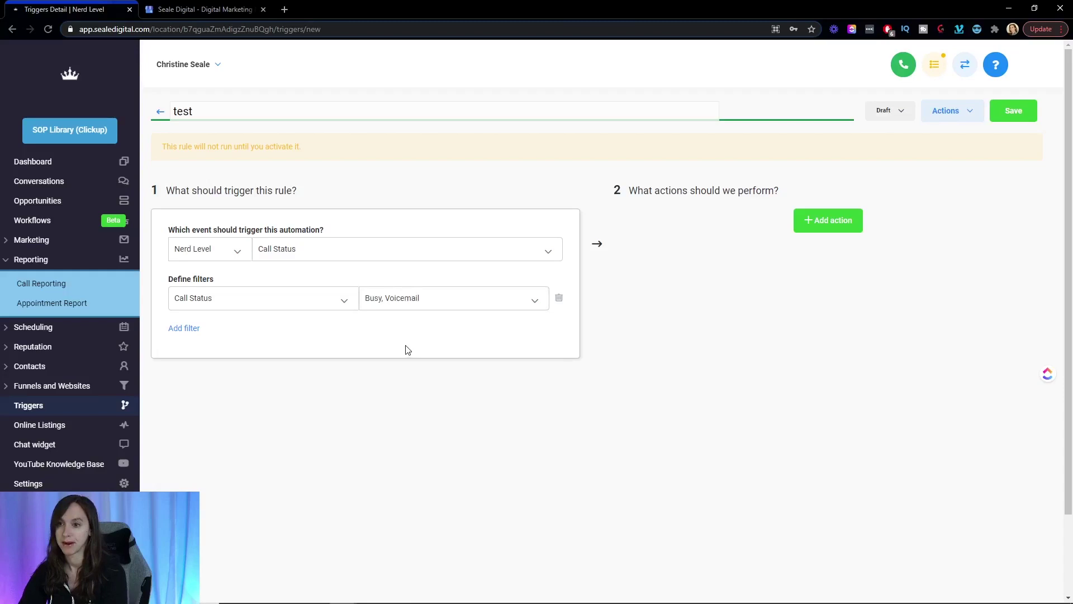
left_click(397, 301)
left_click(410, 366)
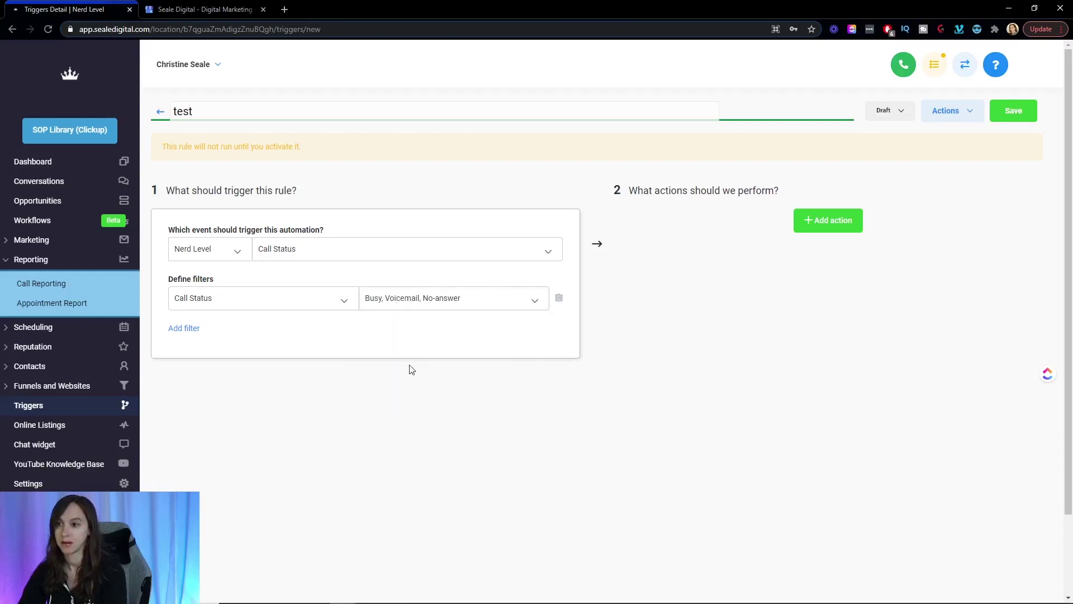
Add a second filter limiting Call Direction to Incoming calls
left_click(180, 331)
left_click(261, 327)
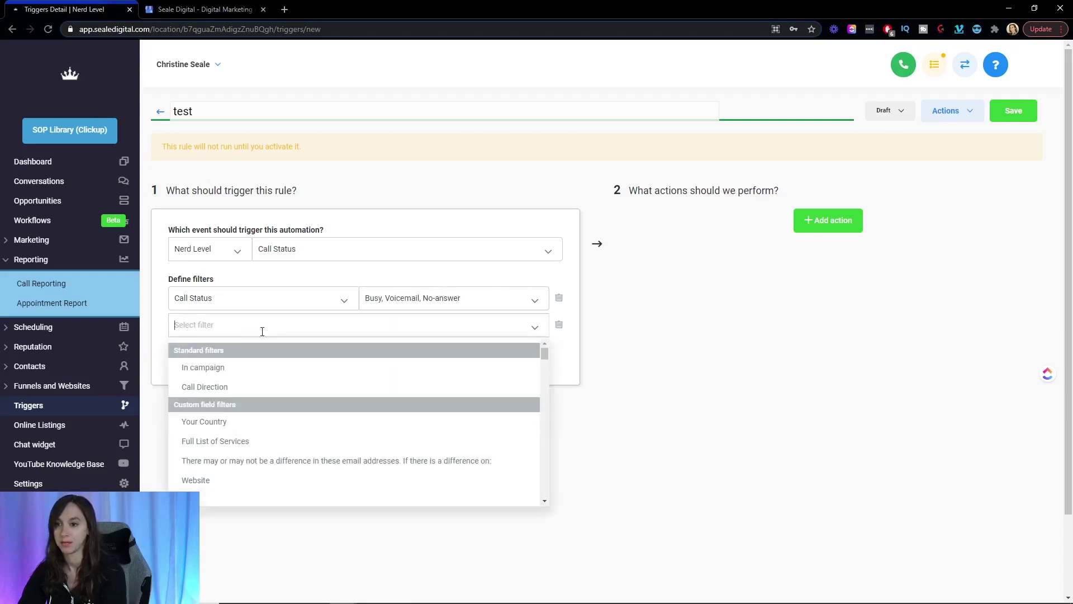
left_click(221, 384)
left_click(390, 331)
left_click(404, 353)
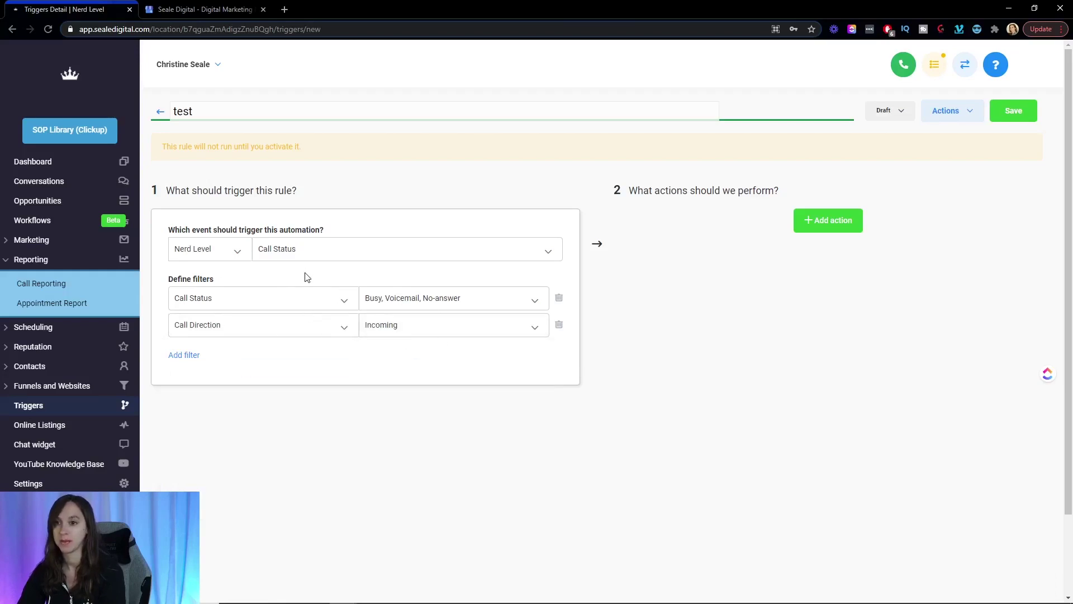
left_click(816, 223)
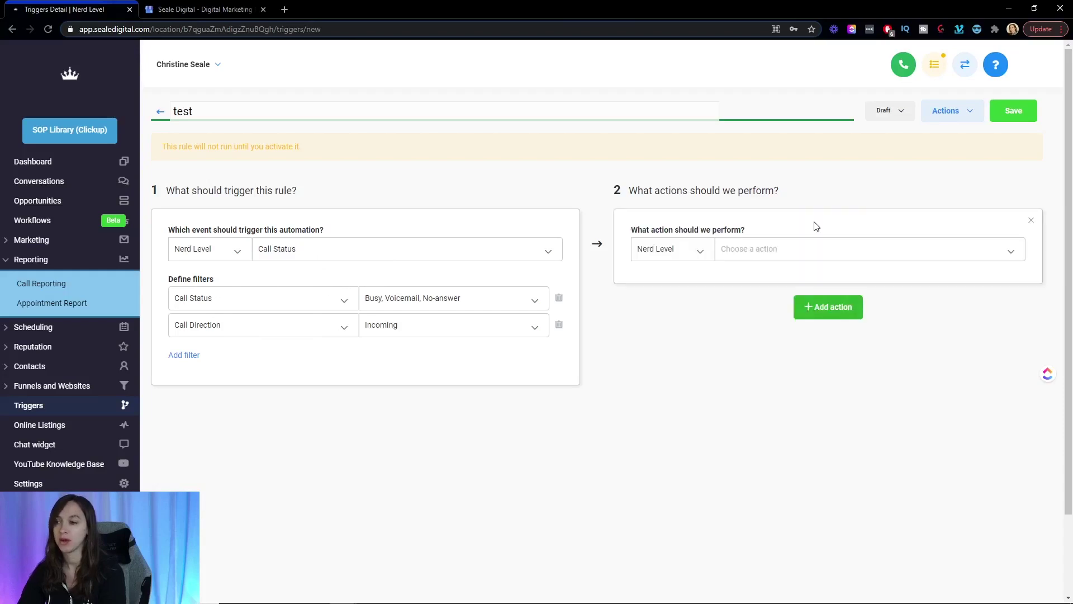
Set the action to Add / Update Opportunity with Leads pipeline and Called Me stage
left_click(793, 252)
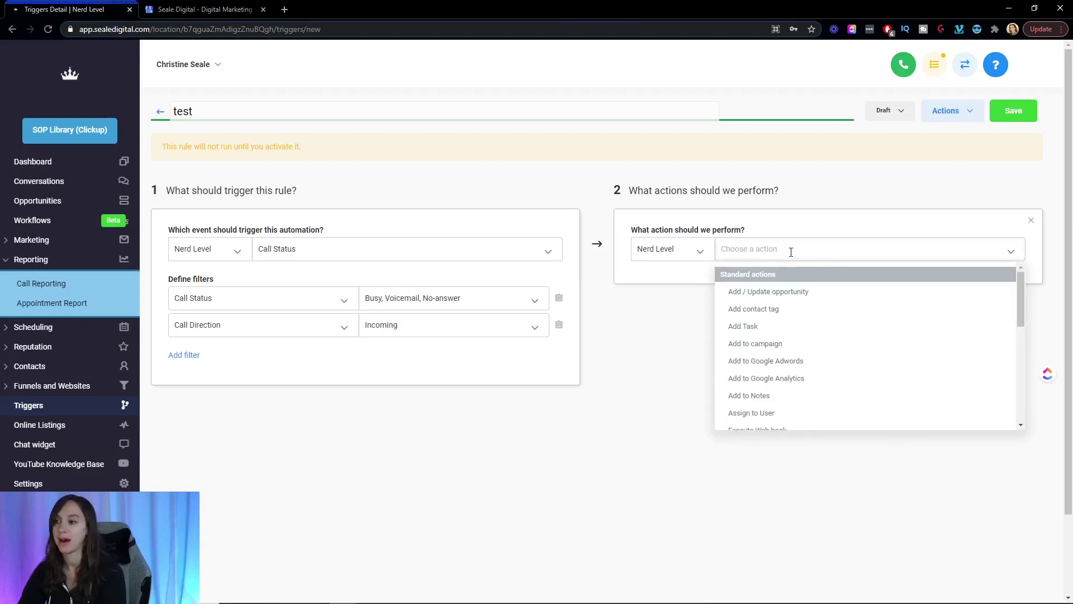
left_click(790, 291)
left_click(771, 283)
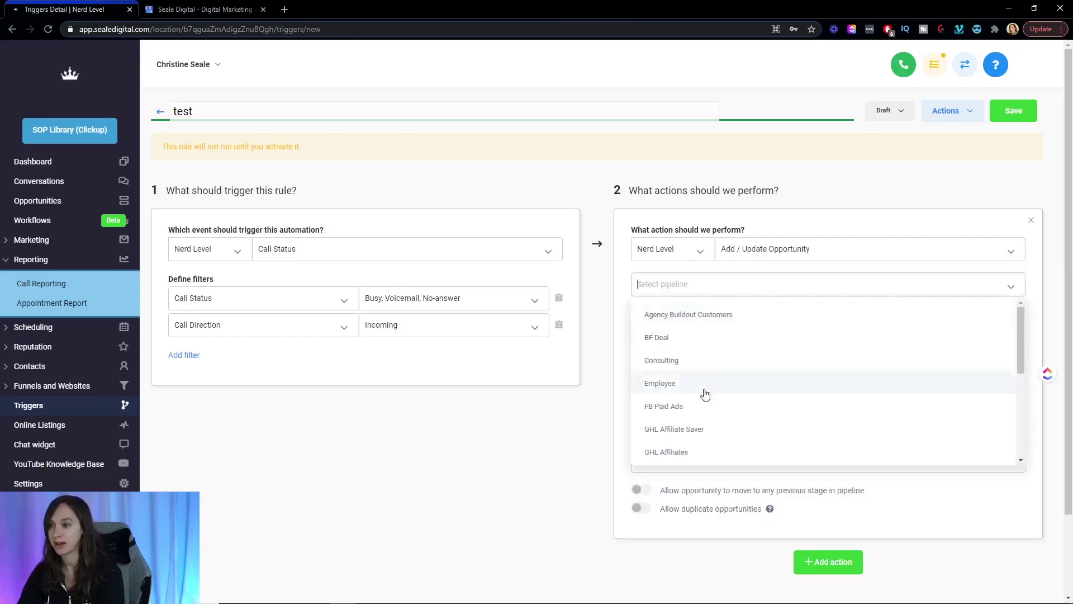
scroll(704, 393, "down", 2)
left_click(683, 409)
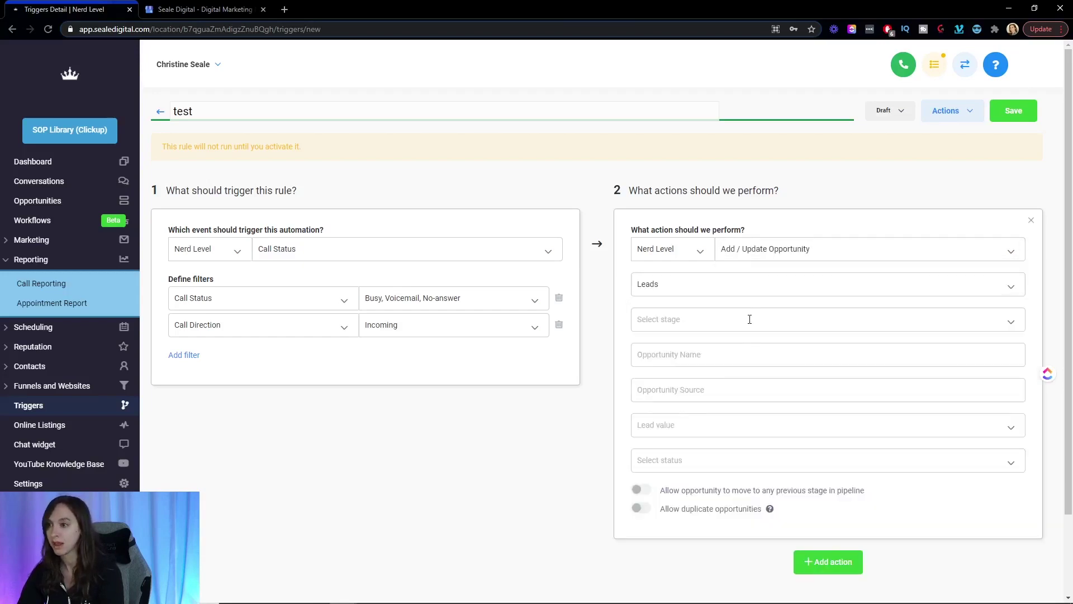
left_click(749, 319)
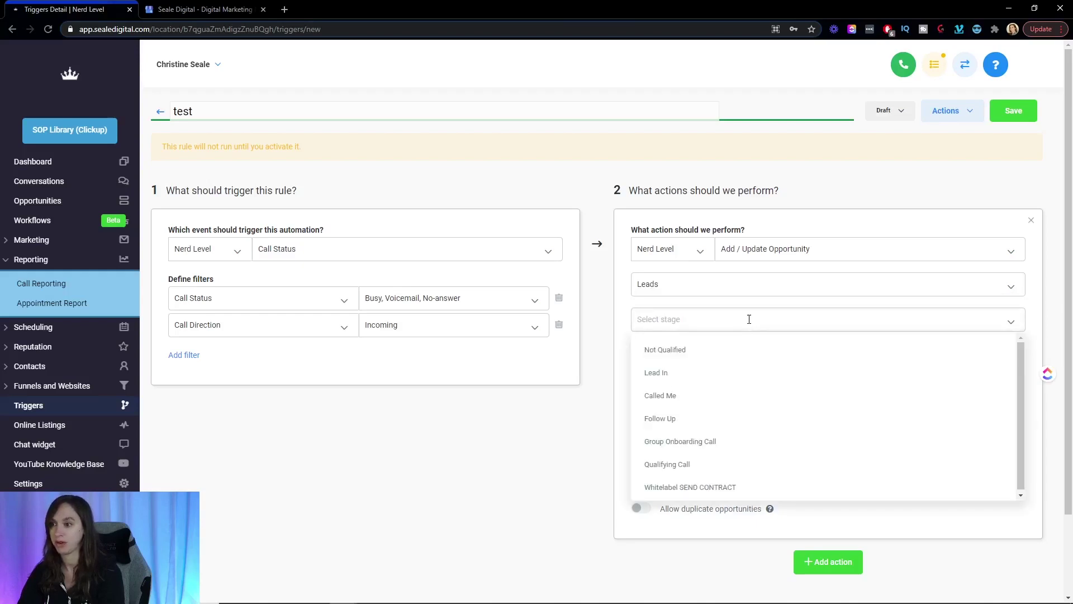
left_click(693, 399)
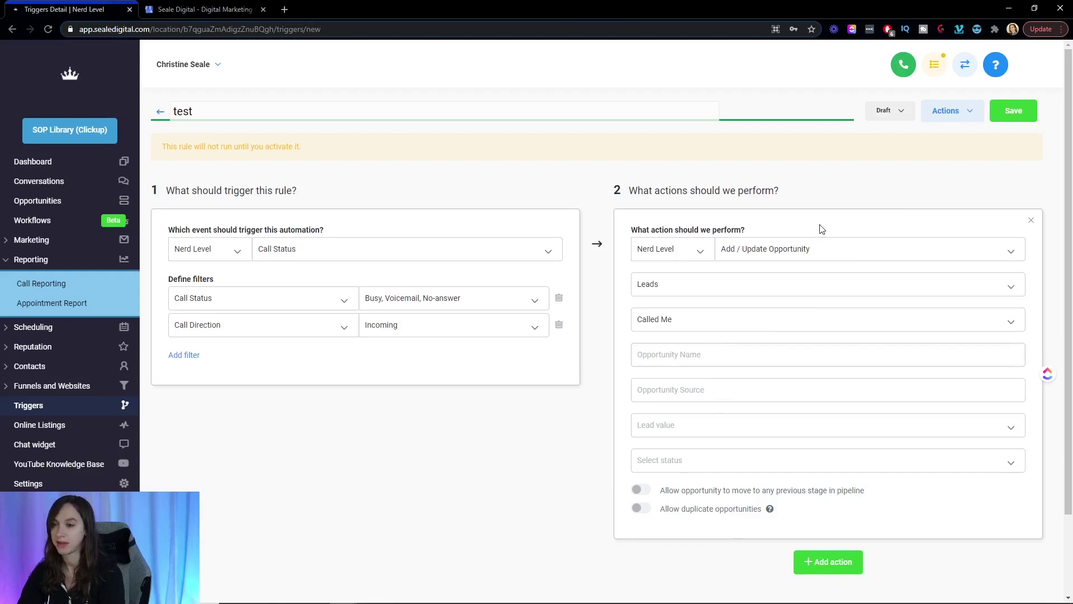
Open Marketing > Campaigns in a new browser tab
left_click(63, 247)
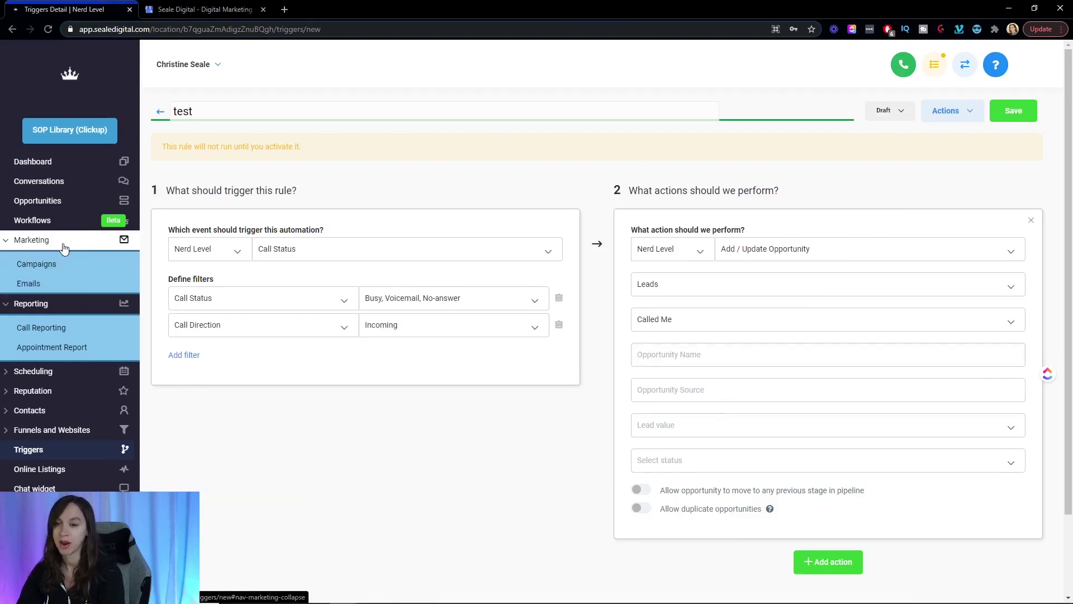
right_click(42, 265)
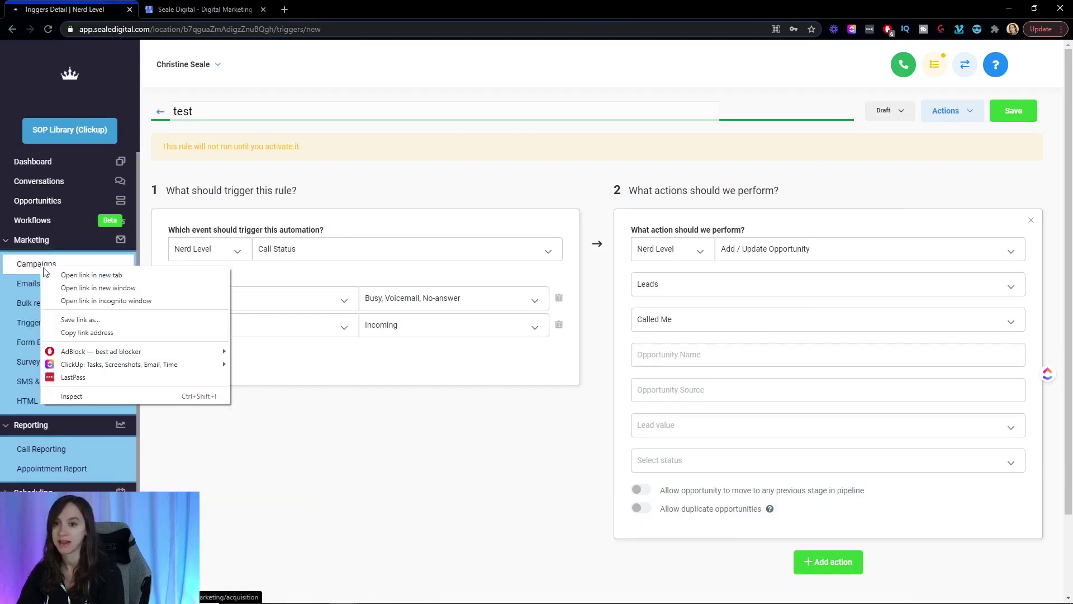
left_click(79, 275)
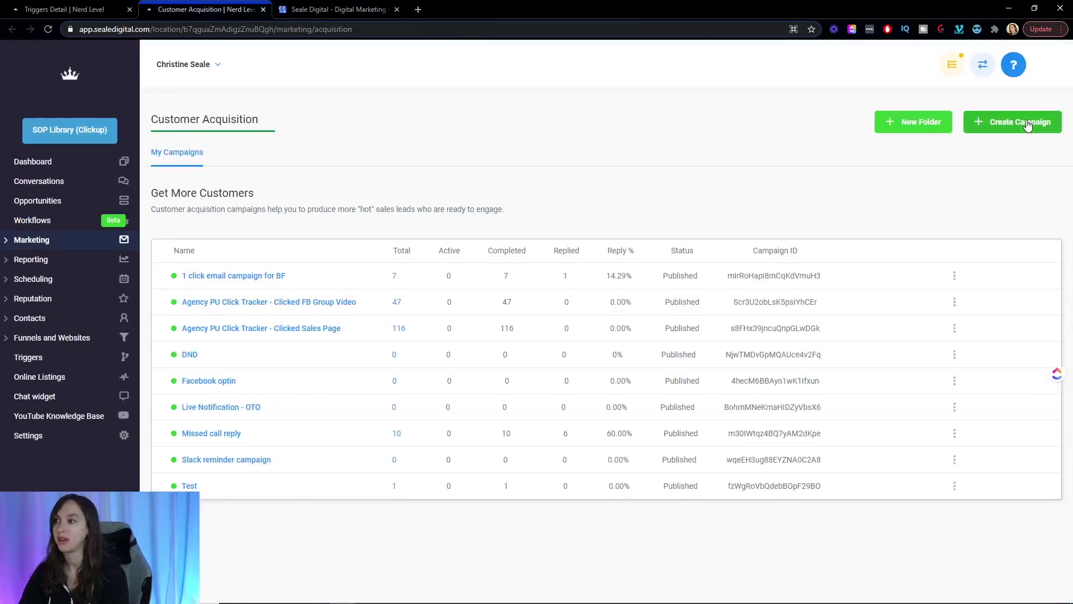
Create a campaign named 'test' and make its first event an SMS
left_click(1022, 122)
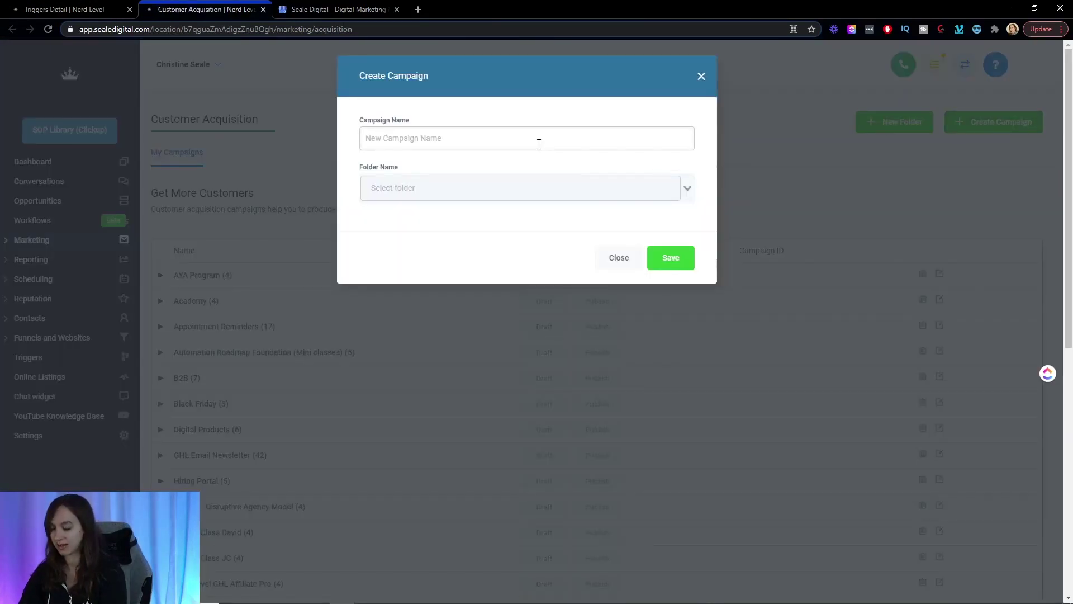
type("test")
left_click(660, 257)
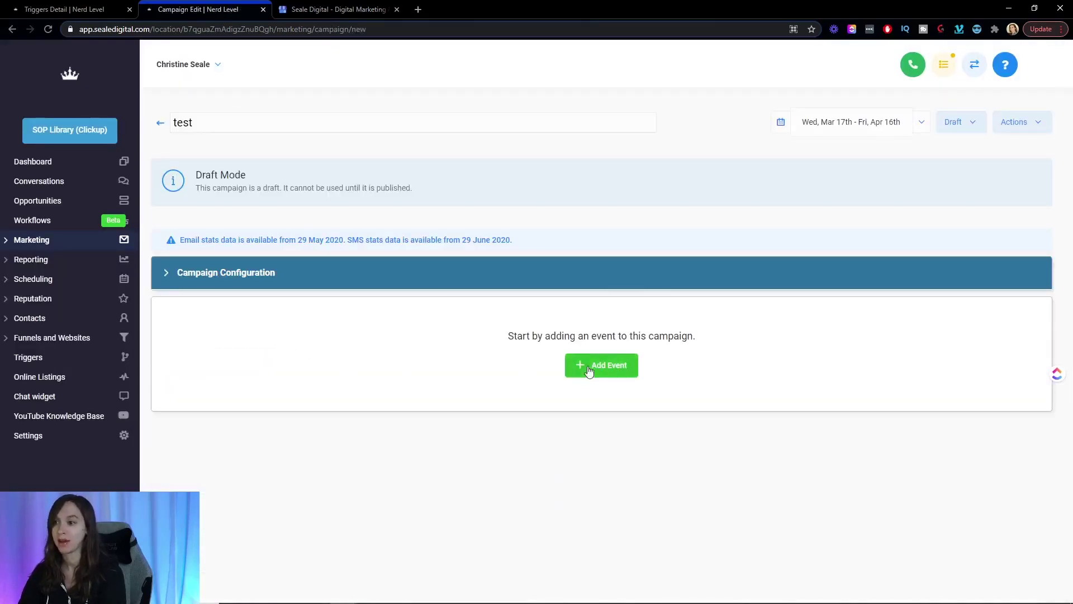
left_click(623, 366)
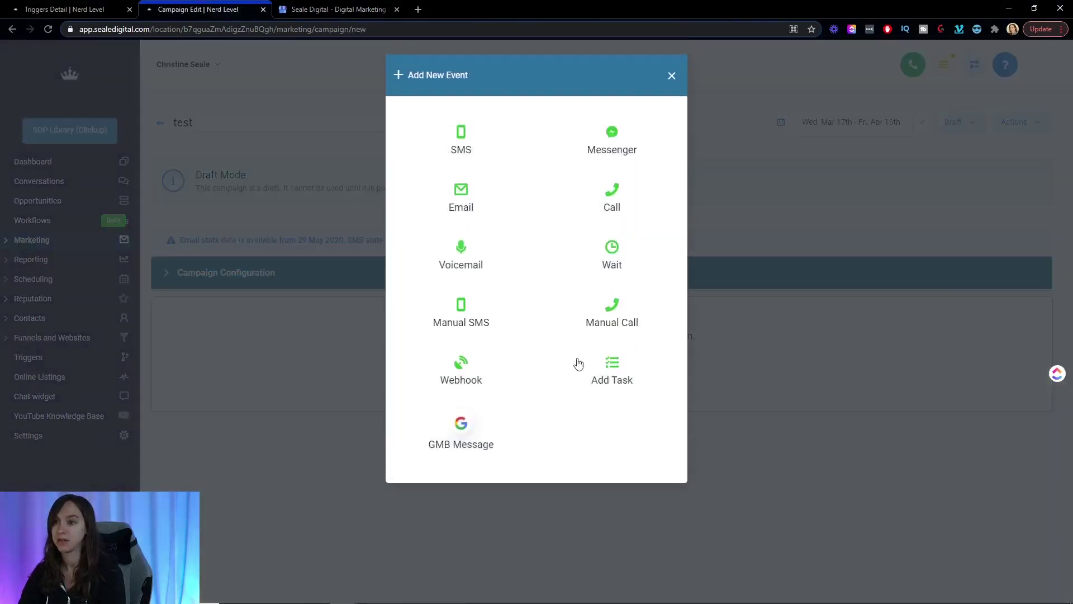
left_click(457, 144)
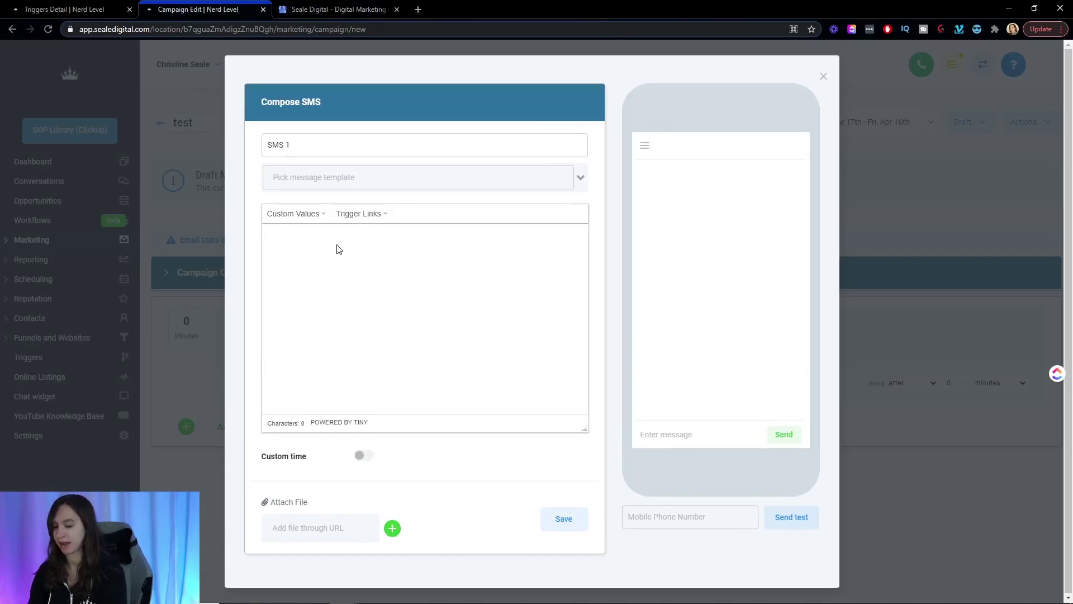
type("Hey, sorry I m")
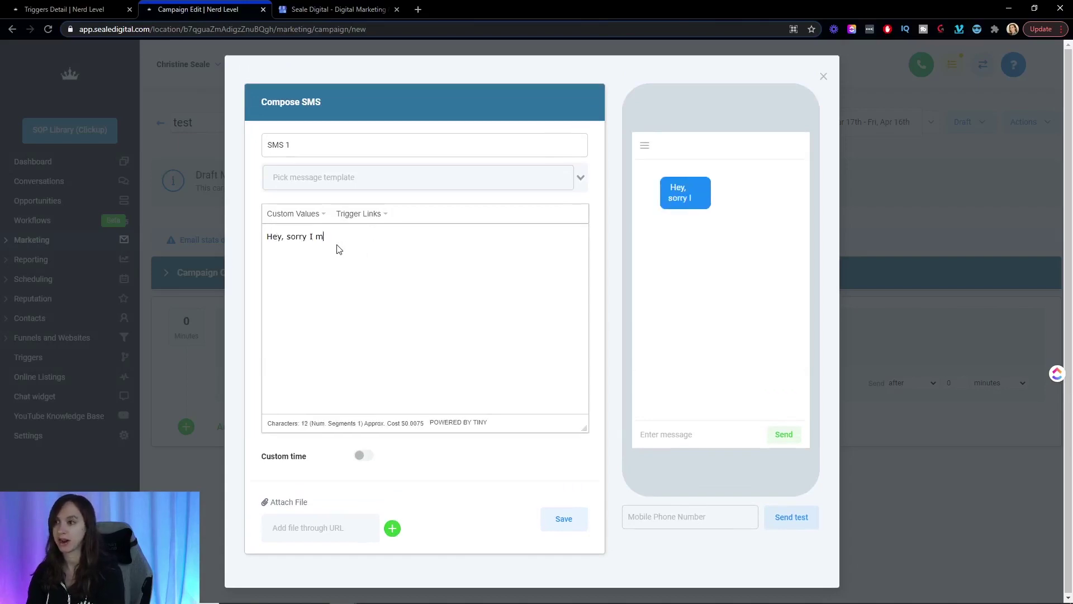
type("issed your call, I")
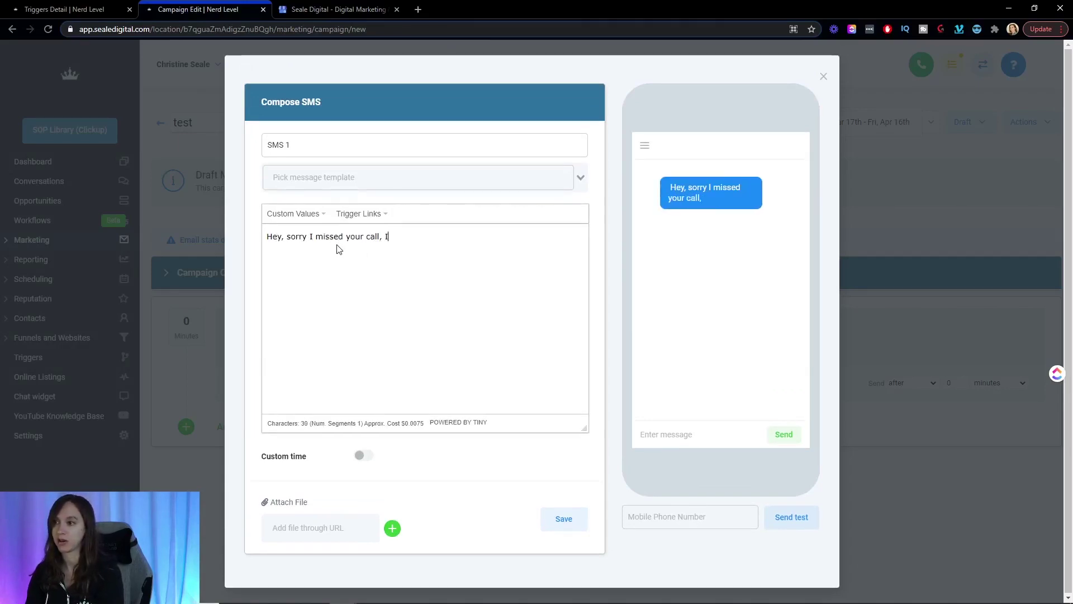
type("'m on the othe")
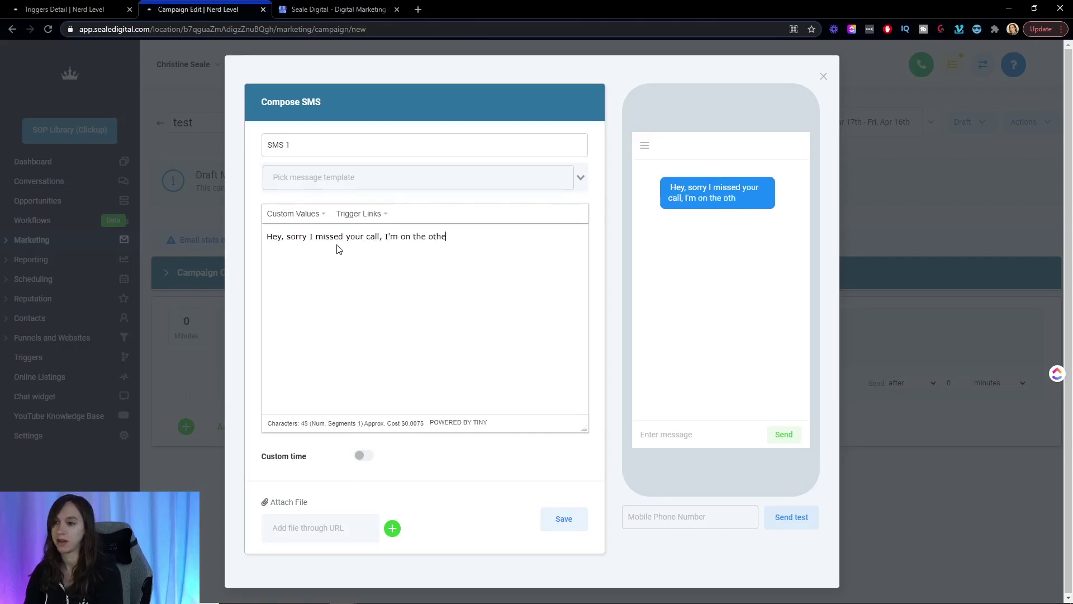
type("r line. Can I call")
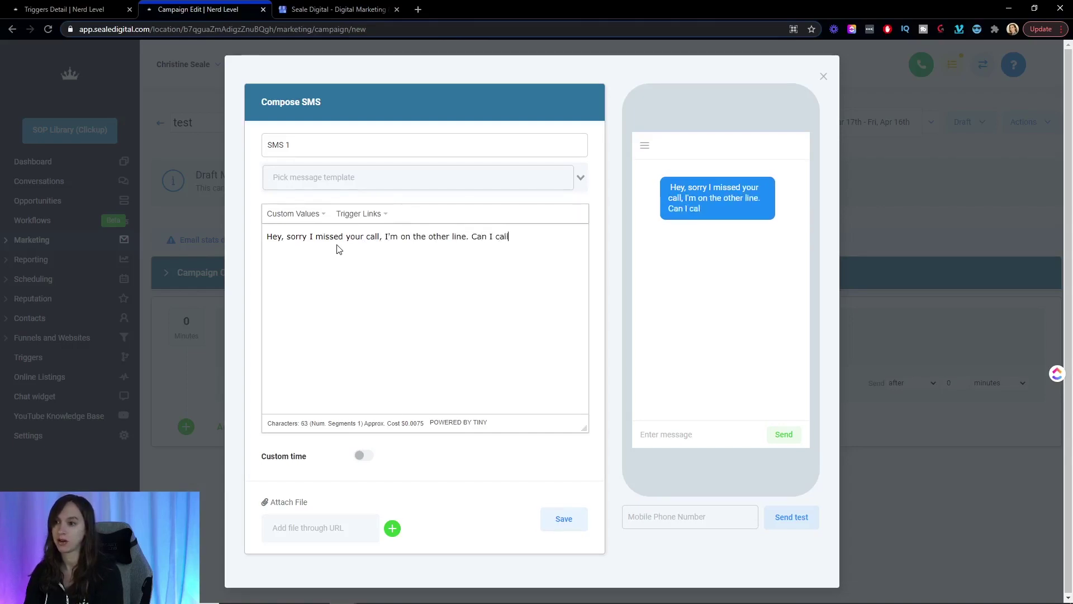
type(" back in a bit")
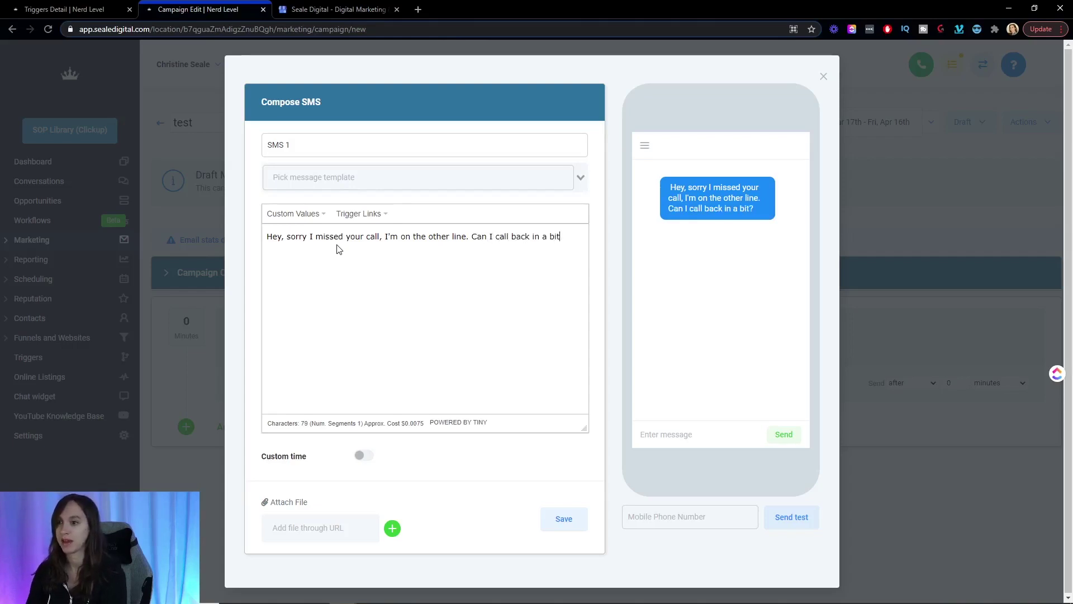
key("BackSpace")
key("BackSpace")
key("BackSpace")
key("BackSpace")
key("BackSpace")
key("BackSpace")
key("BackSpace")
key("BackSpace")
key("BackSpace")
key("BackSpace")
key("BackSpace")
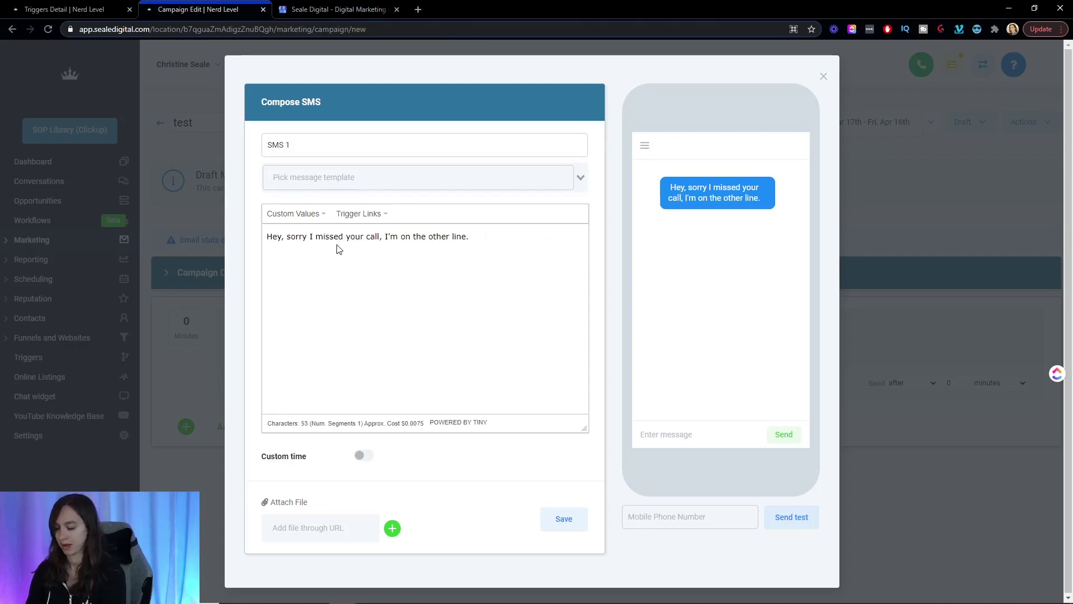
type("You can book an")
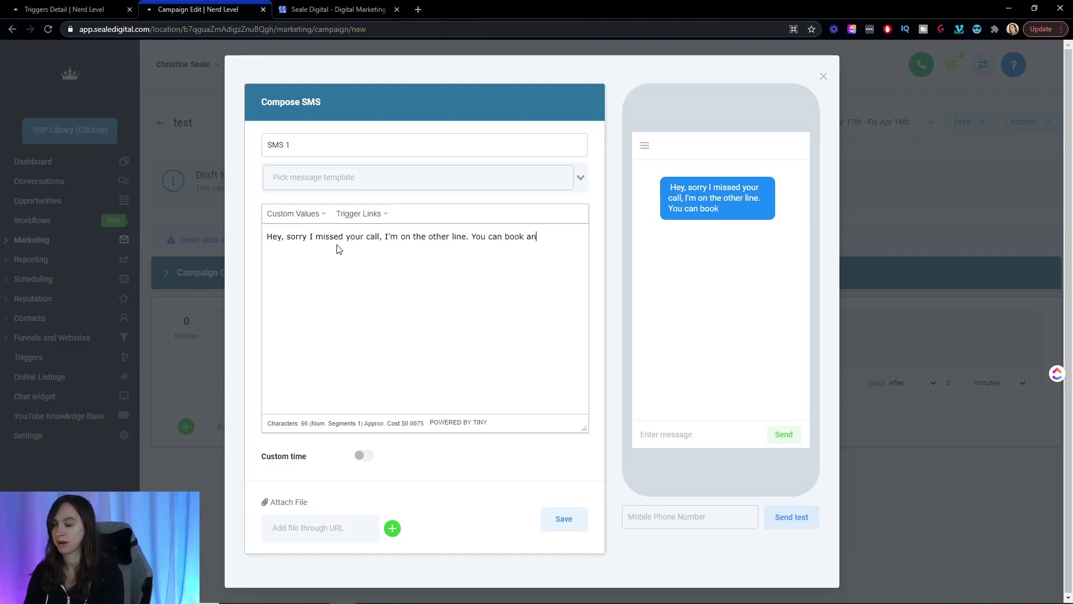
type(" appt on o")
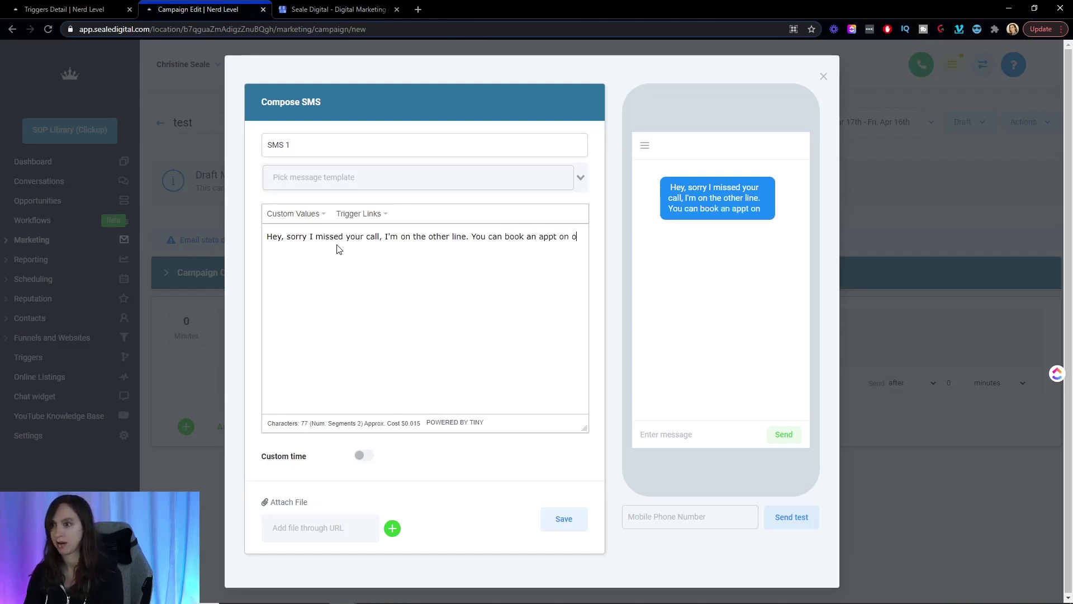
type("ur website if you ar")
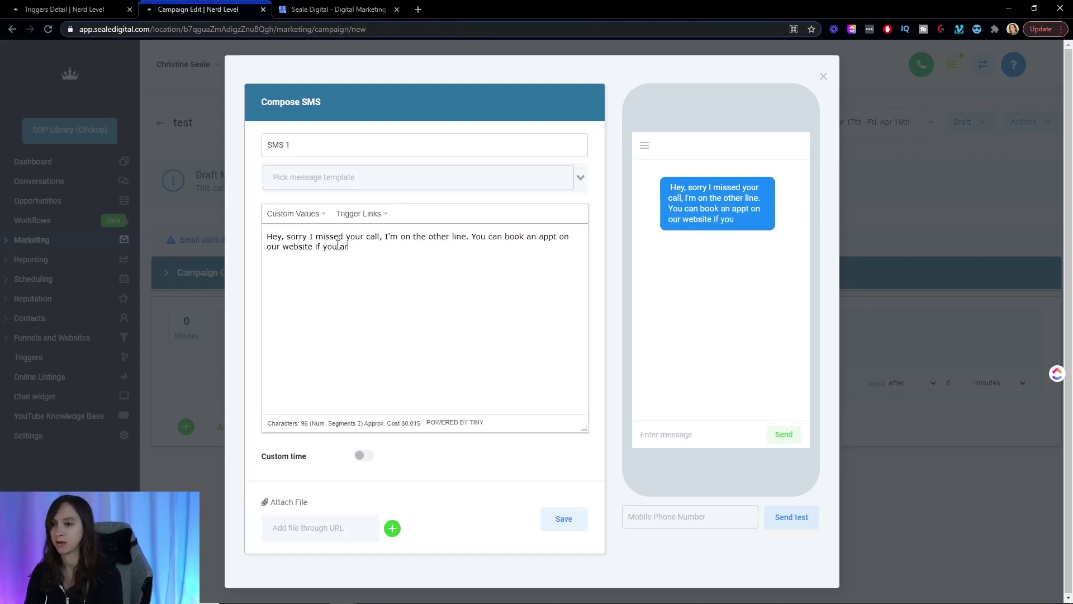
type("e in a hurry")
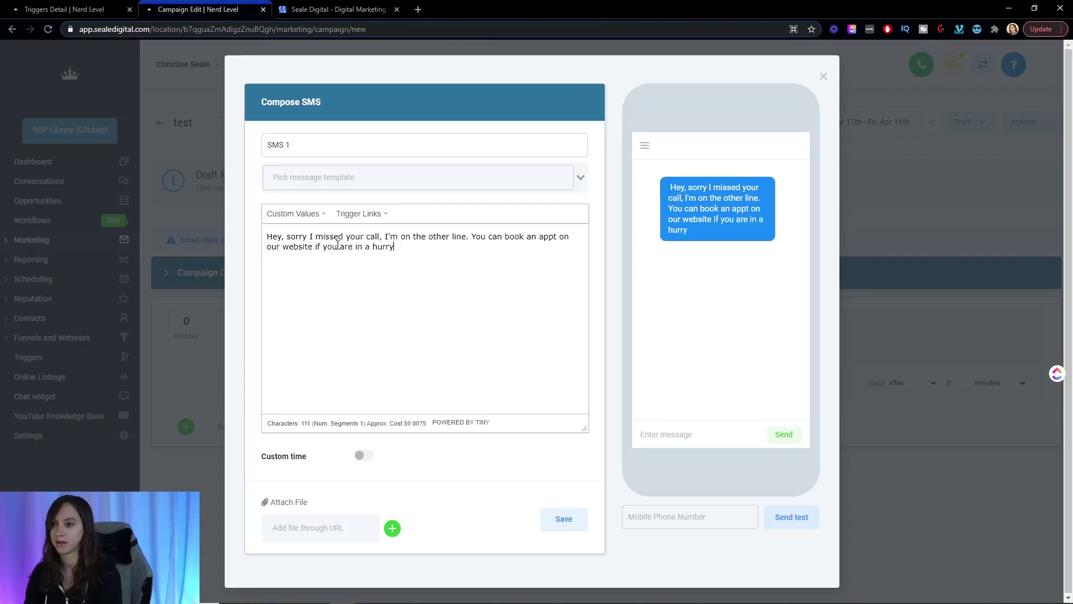
type("! Otherwise, I")
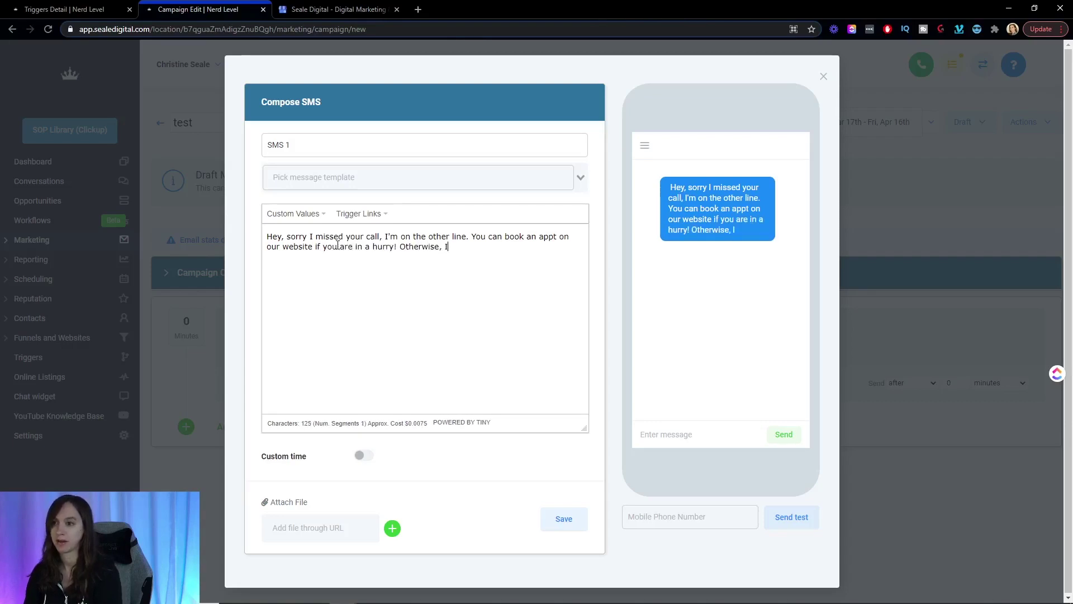
type("'ll call back in ")
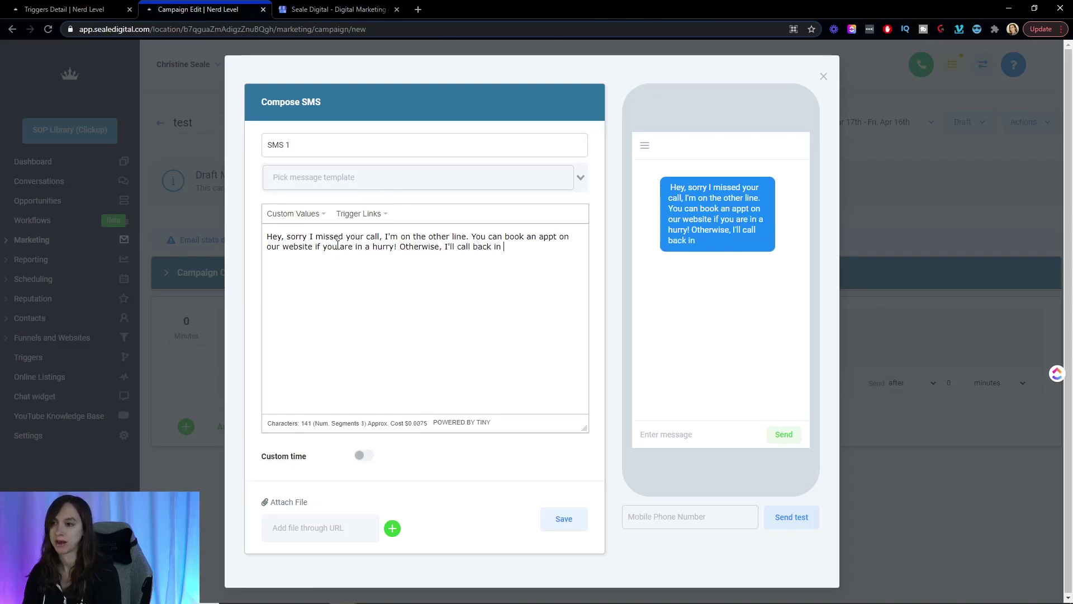
type("a bit.")
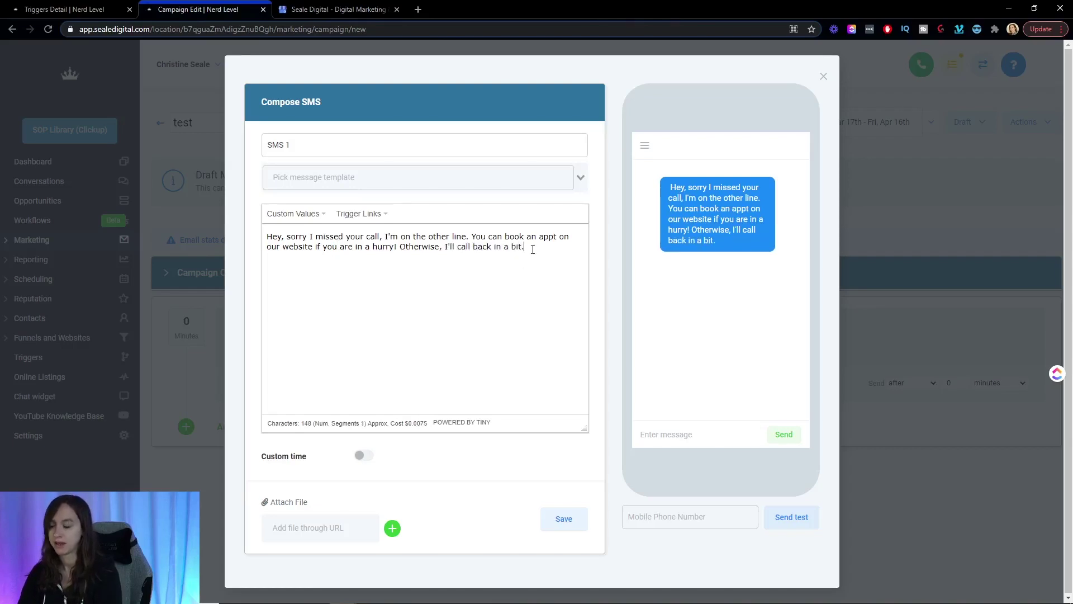
key("Return")
key("Return")
type("www.goo")
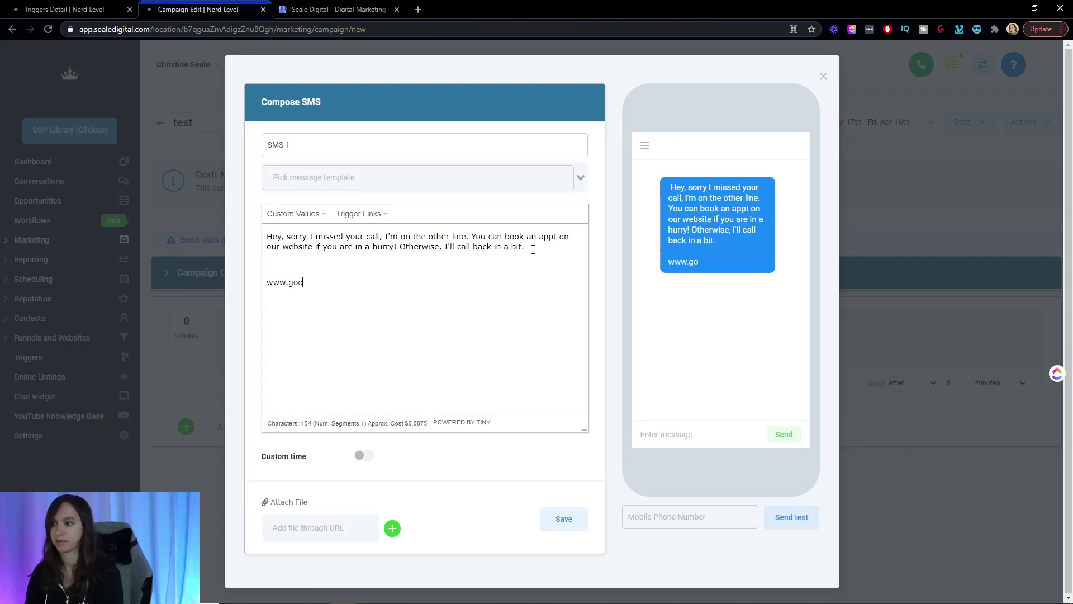
type("gle.com")
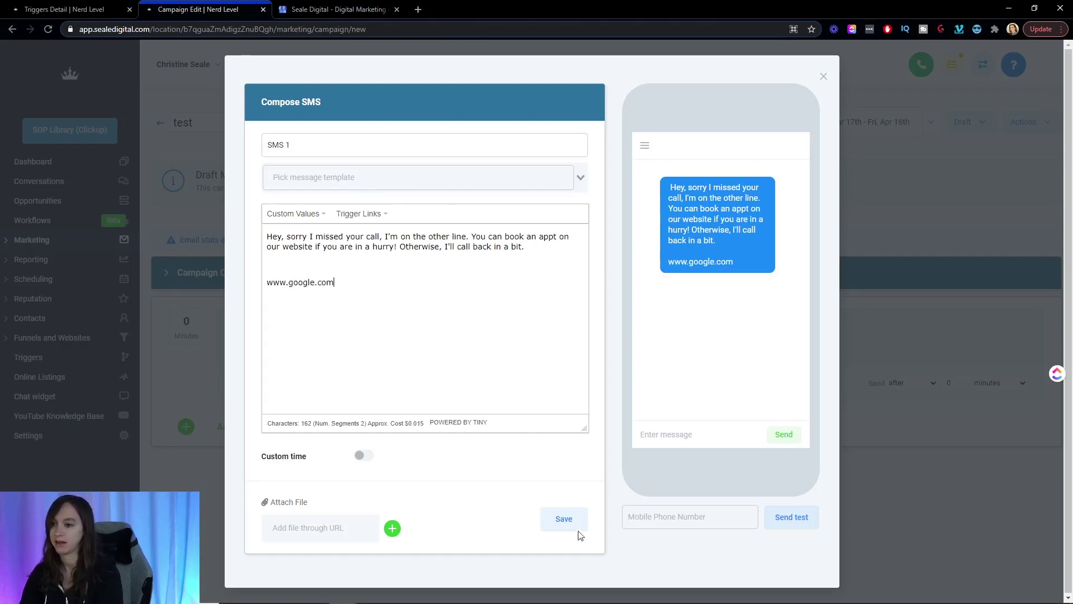
left_click(570, 522)
Rename the campaign title to 'test sms'
left_click(357, 125)
type("sms")
key("Tab")
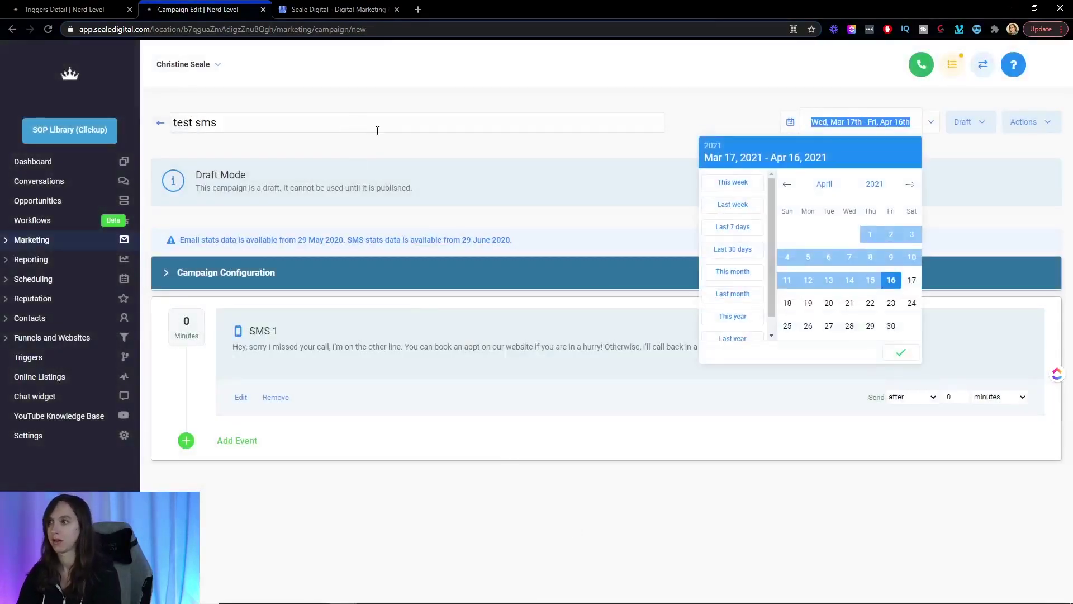
left_click(442, 152)
Publish the campaign and return to the trigger rule page
left_click(970, 121)
left_click(973, 144)
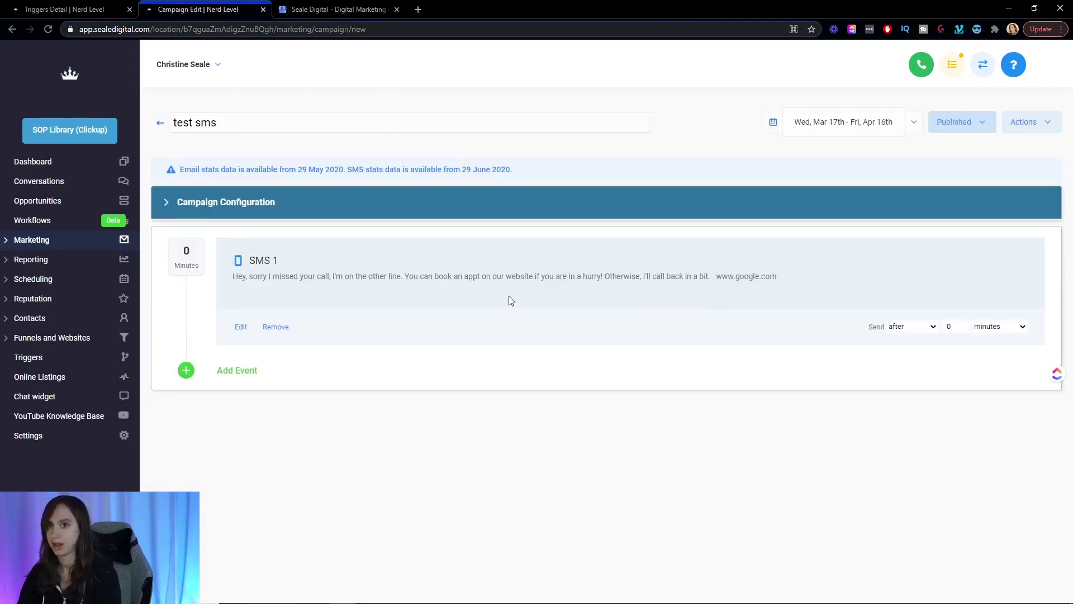
left_click(103, 6)
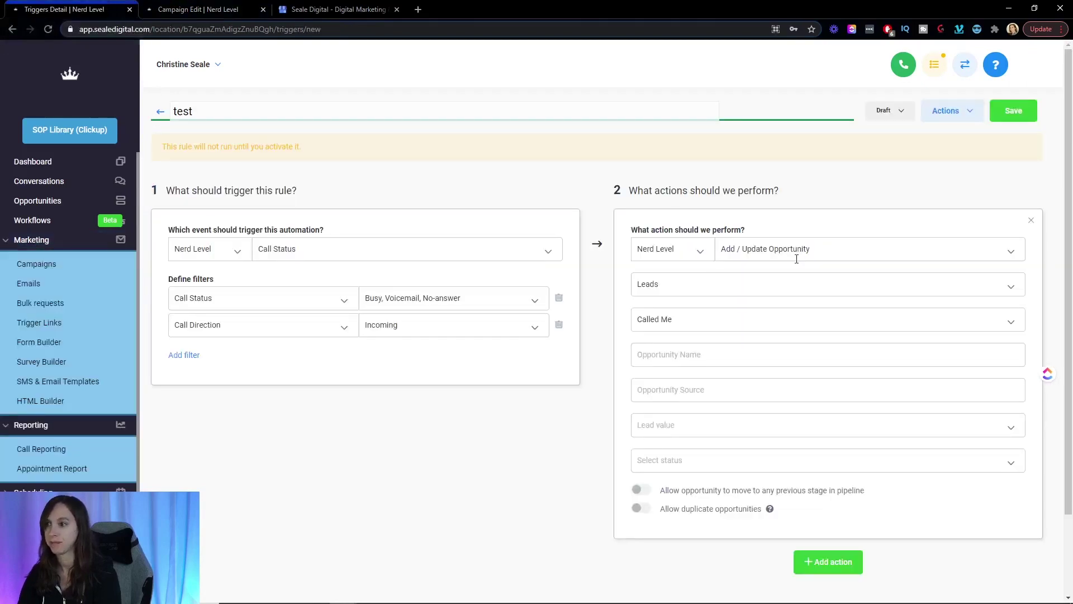
Save the trigger rule and reload its page
left_click(1012, 111)
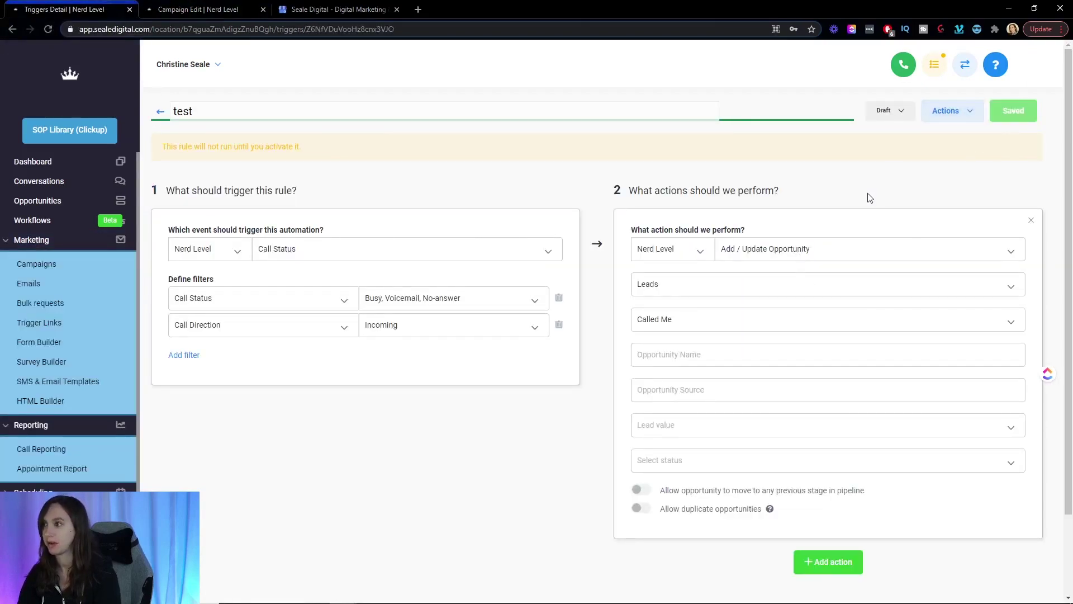
left_click(48, 29)
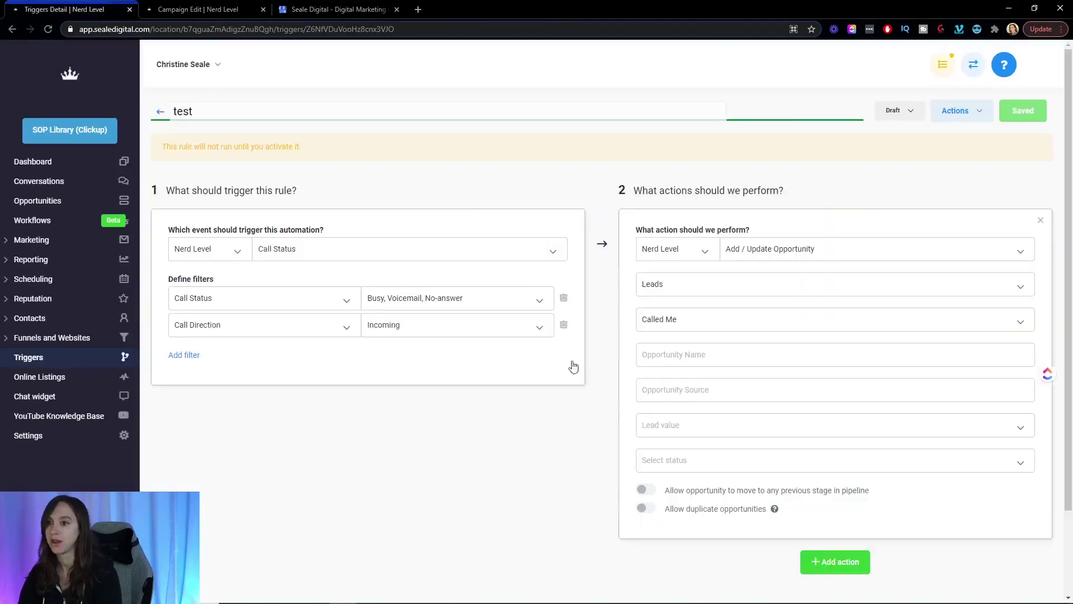
scroll(766, 374, "down", 2)
Add a second action to the rule of type Add To Campaign
left_click(841, 471)
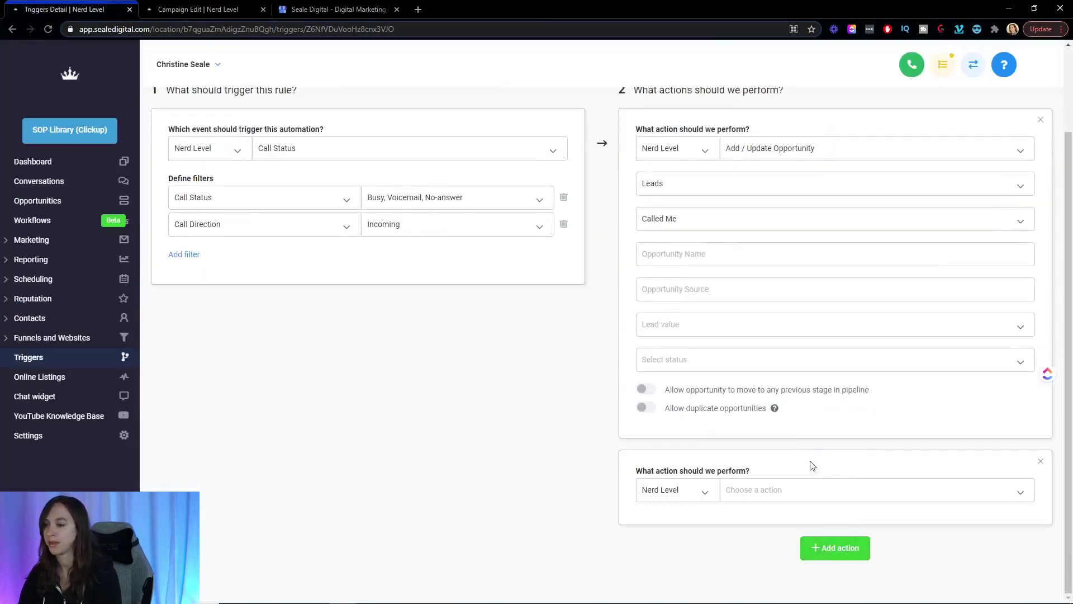
left_click(789, 491)
left_click(780, 391)
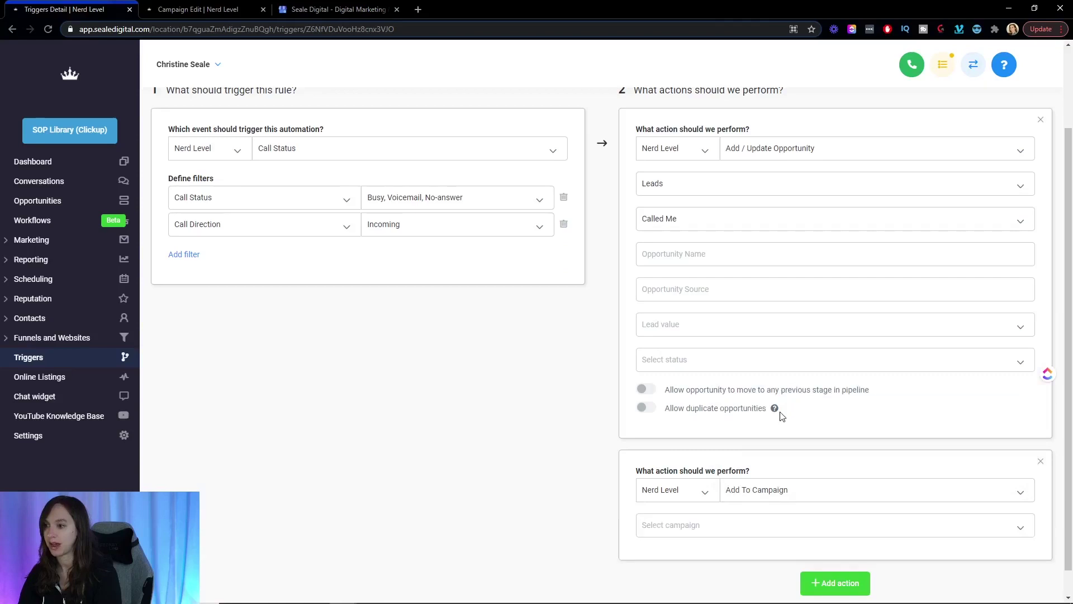
scroll(781, 417, "down", 1)
Choose the 'test sms' campaign for the new action and save the trigger
left_click(761, 497)
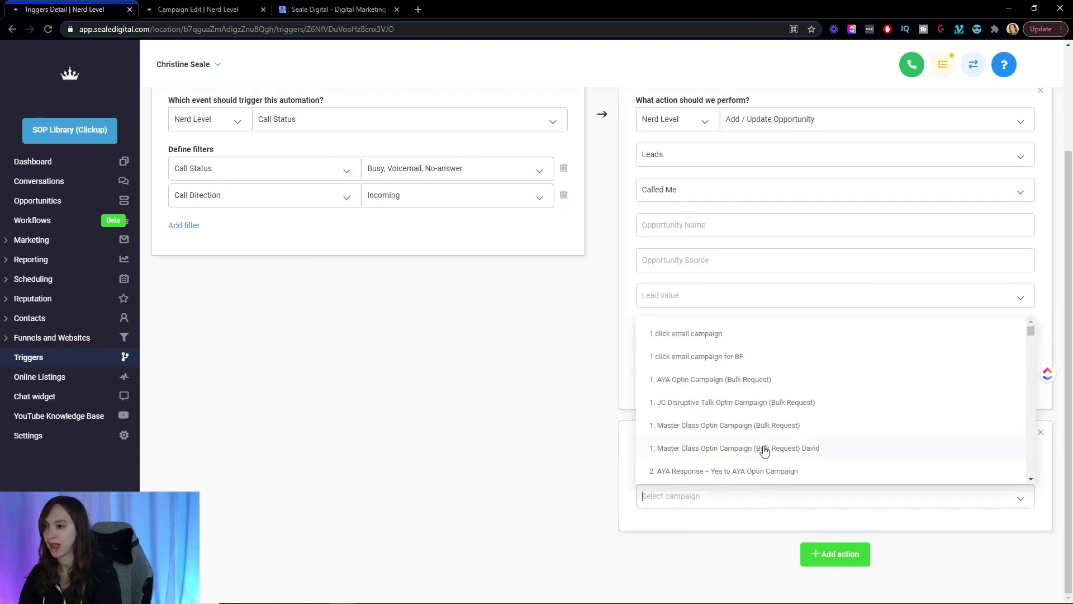
type("teee")
key("BackSpace")
key("BackSpace")
key("BackSpace")
key("BackSpace")
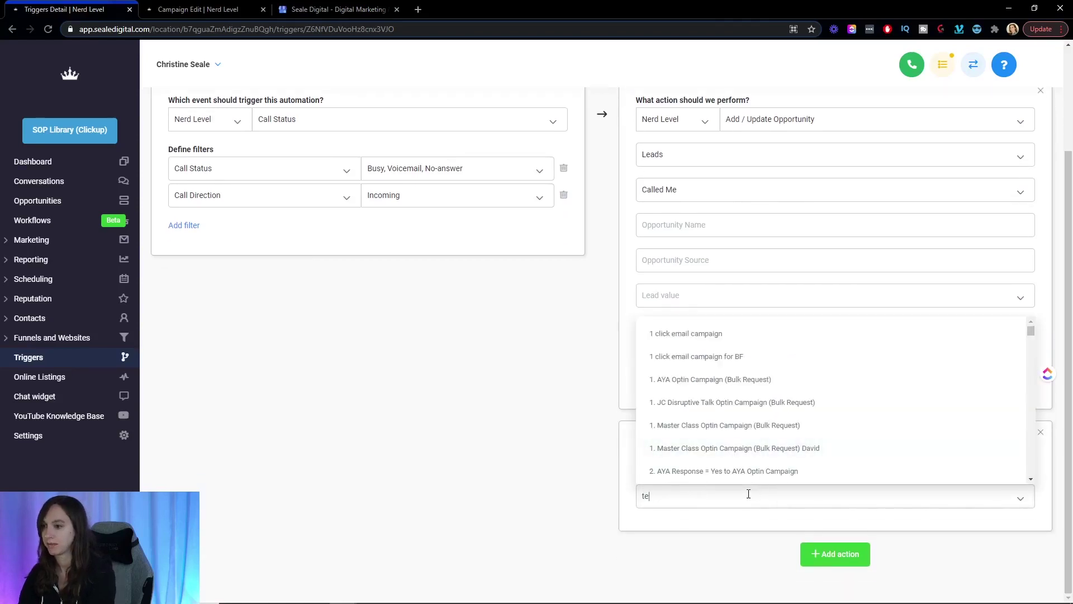
left_click_drag(1031, 334, 1027, 474)
scroll(860, 445, "down", 3)
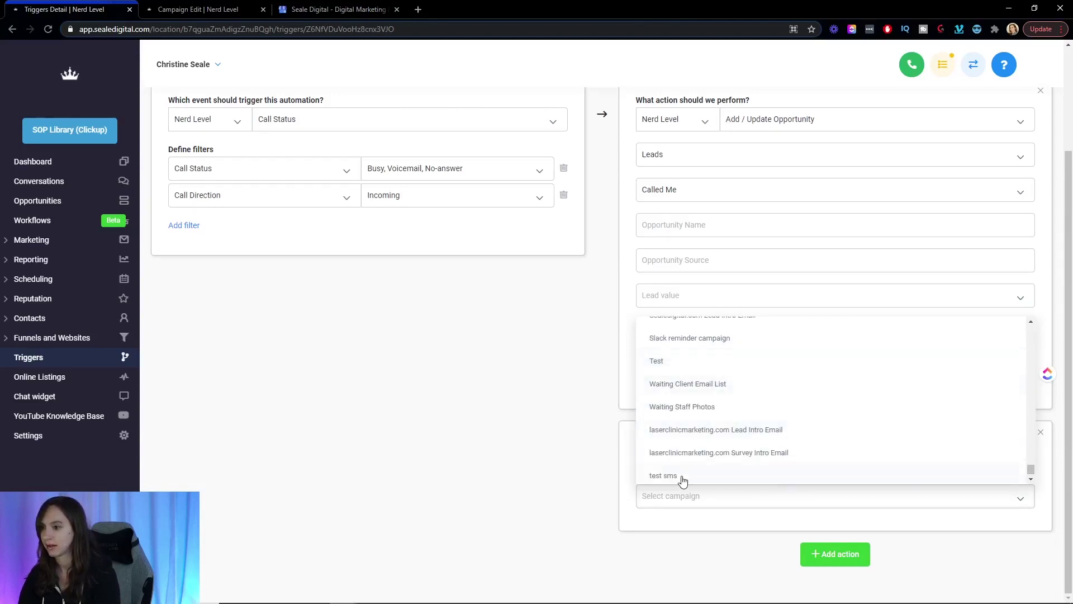
left_click(683, 476)
scroll(876, 490, "up", 3)
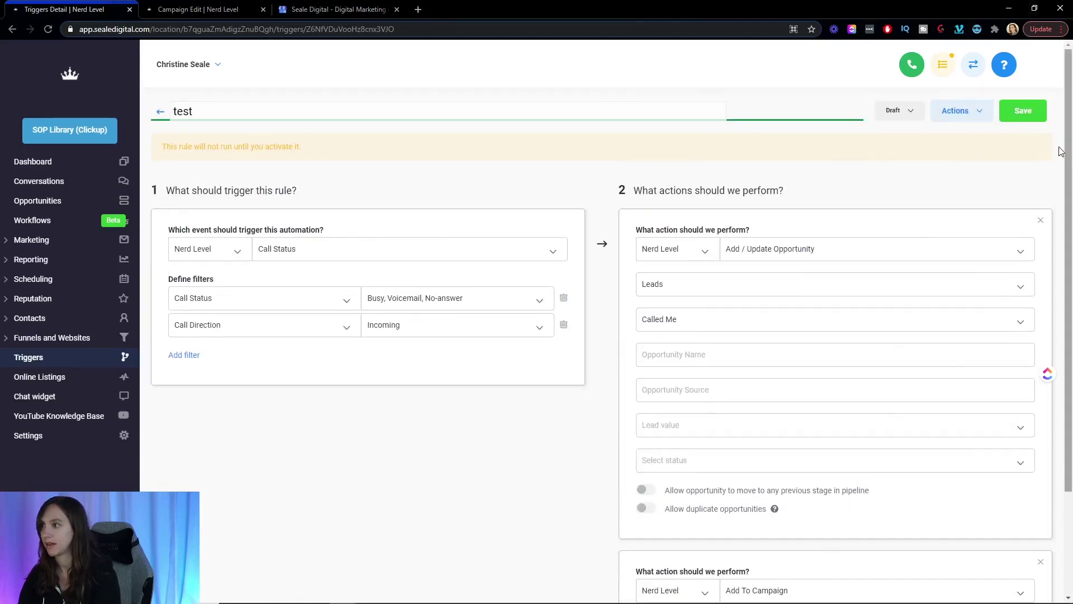
left_click(1023, 111)
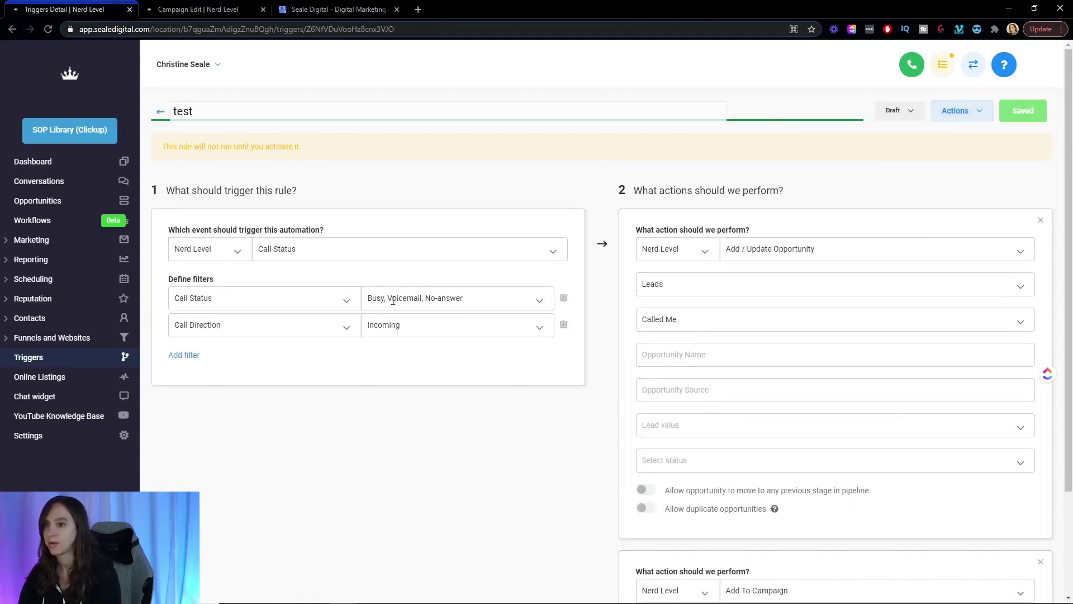
left_click(188, 357)
left_click(189, 358)
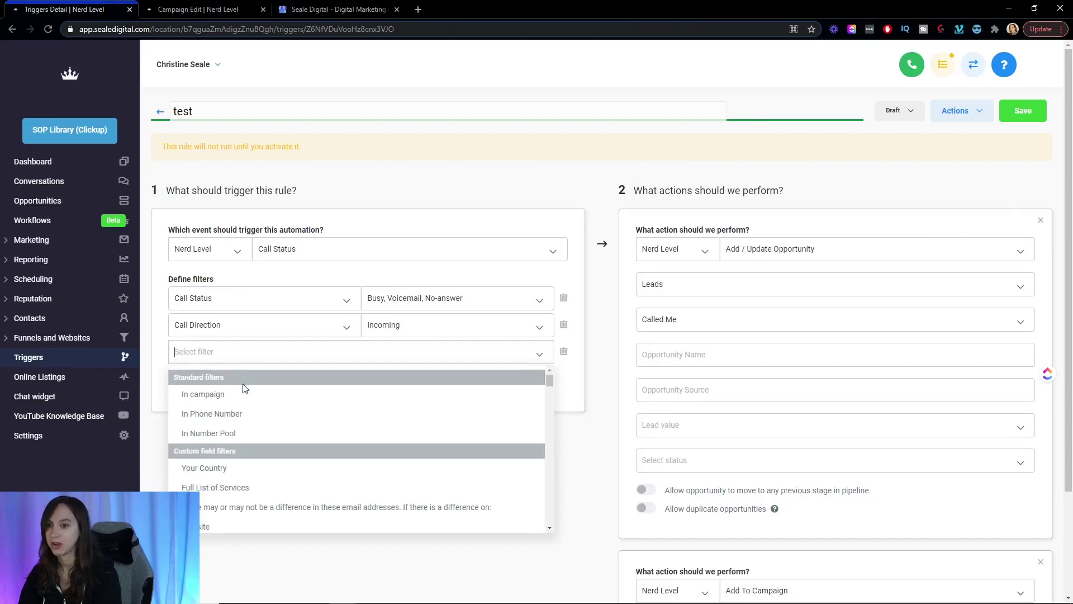
left_click(233, 414)
left_click(472, 351)
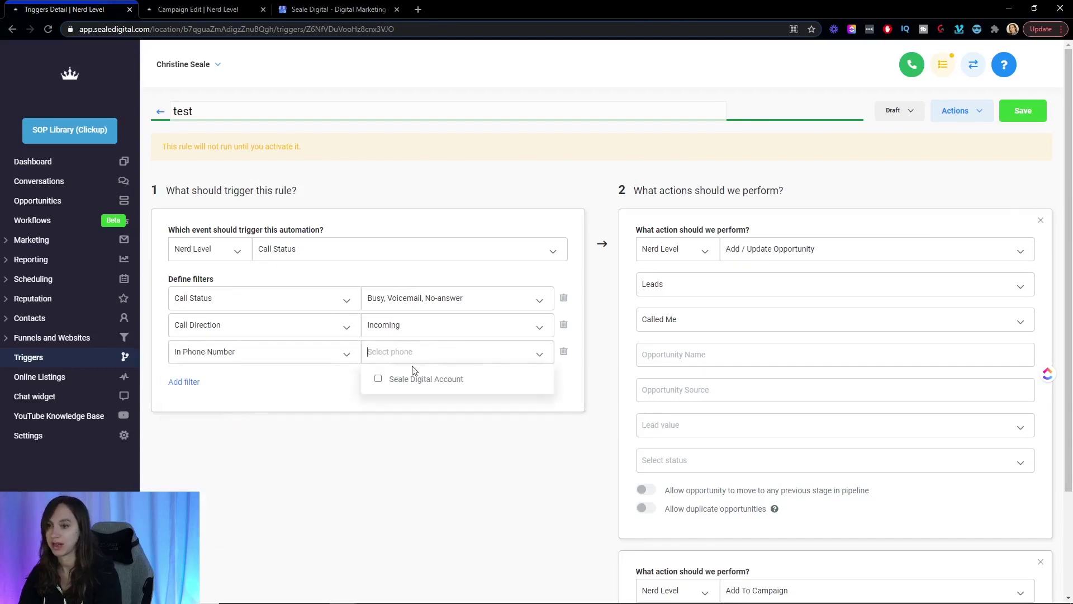
left_click(247, 354)
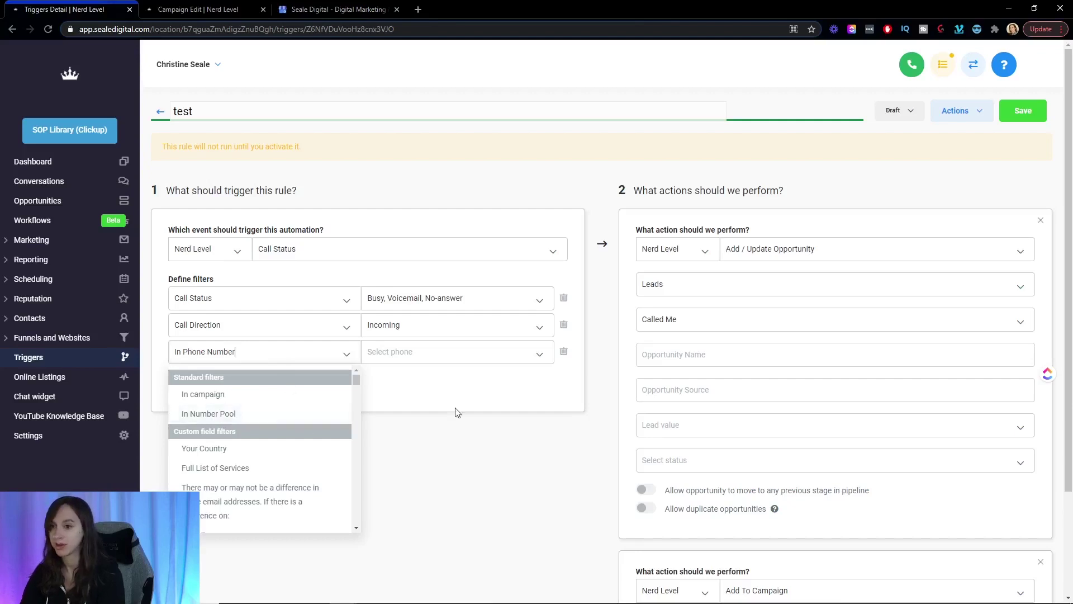
left_click(506, 404)
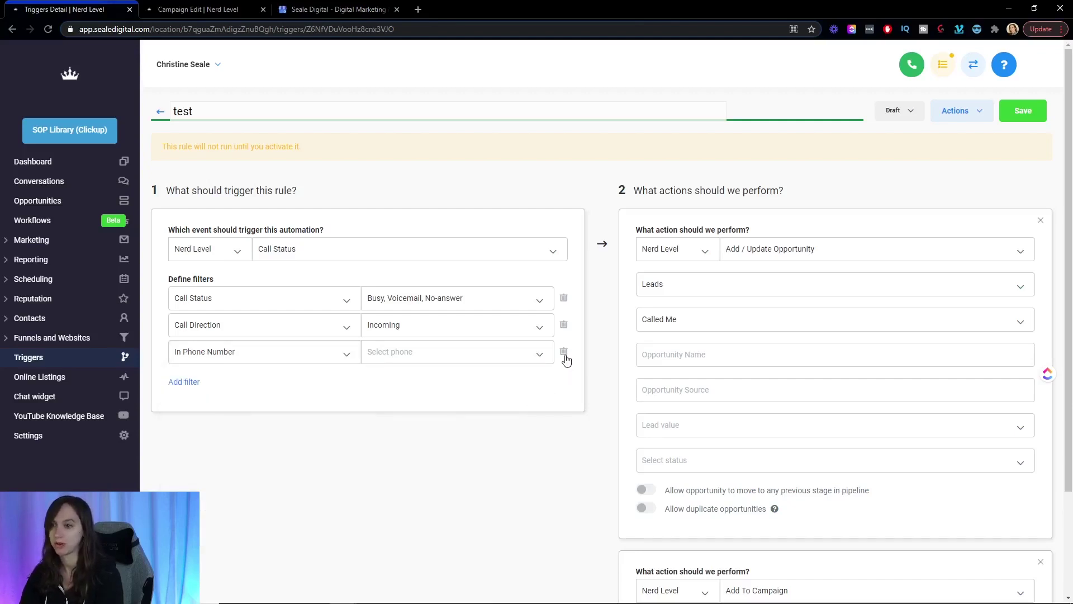
left_click(475, 354)
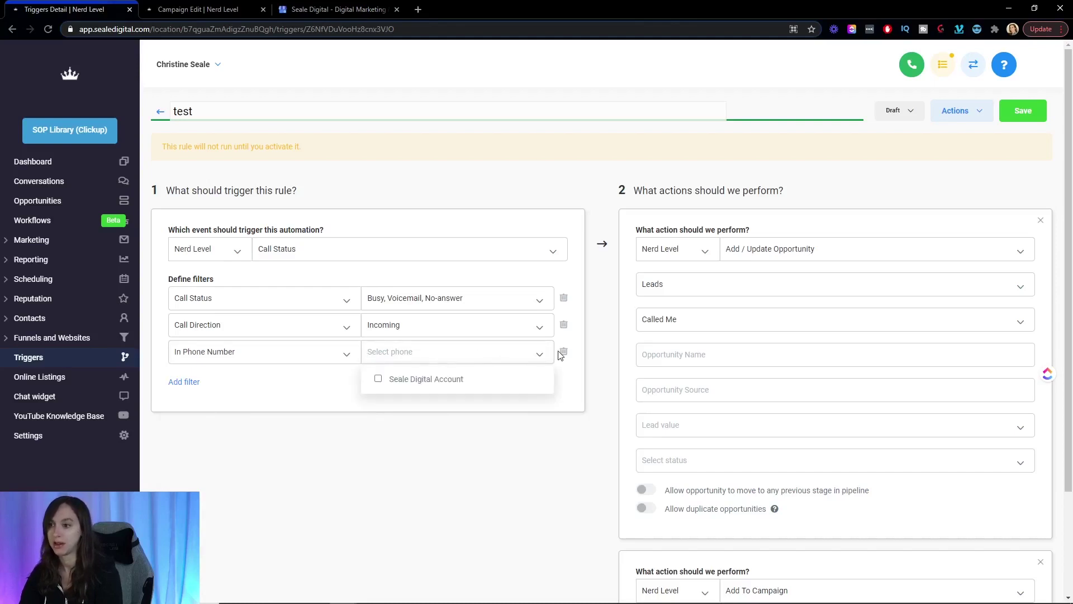
left_click(563, 352)
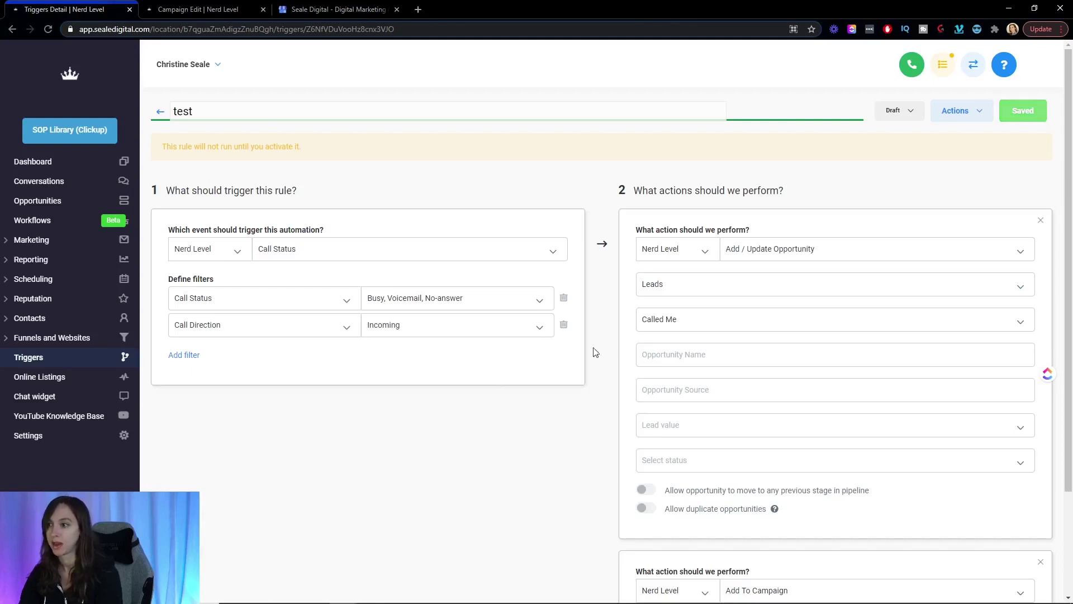
scroll(946, 246, "down", 2)
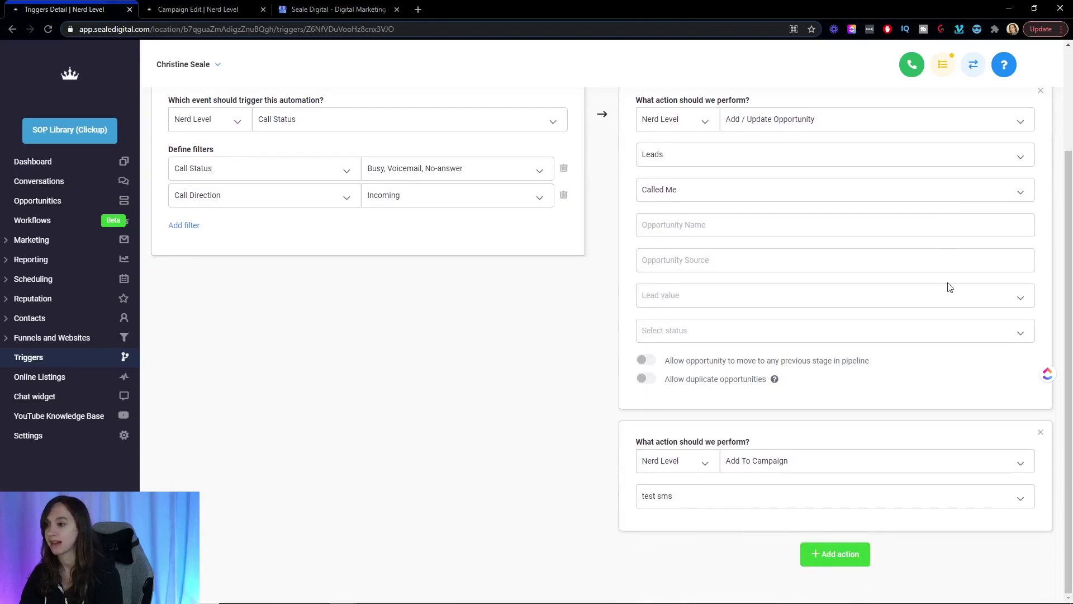
scroll(947, 287, "up", 2)
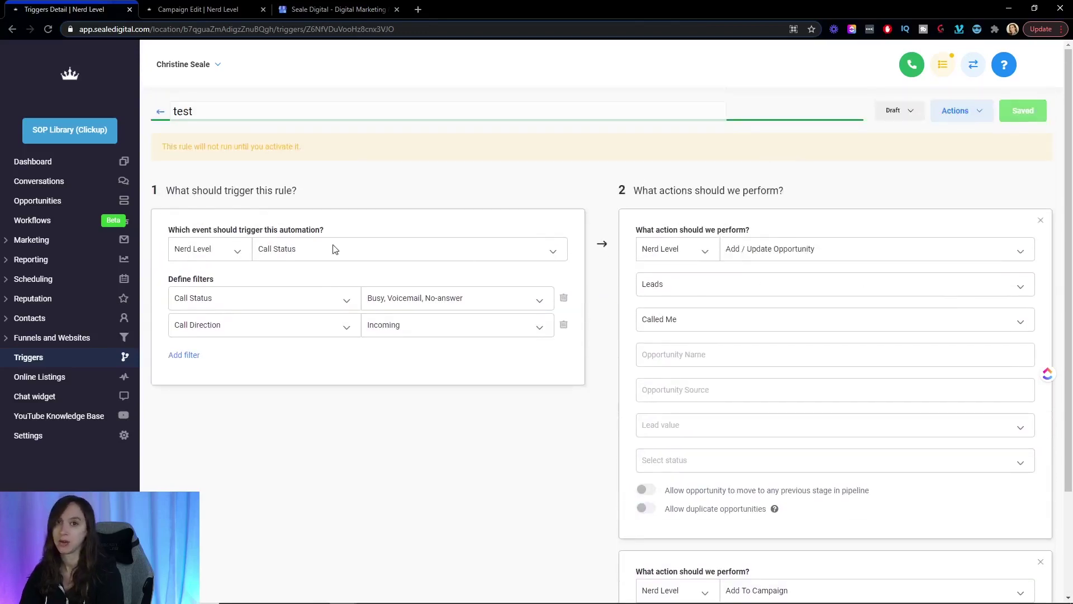